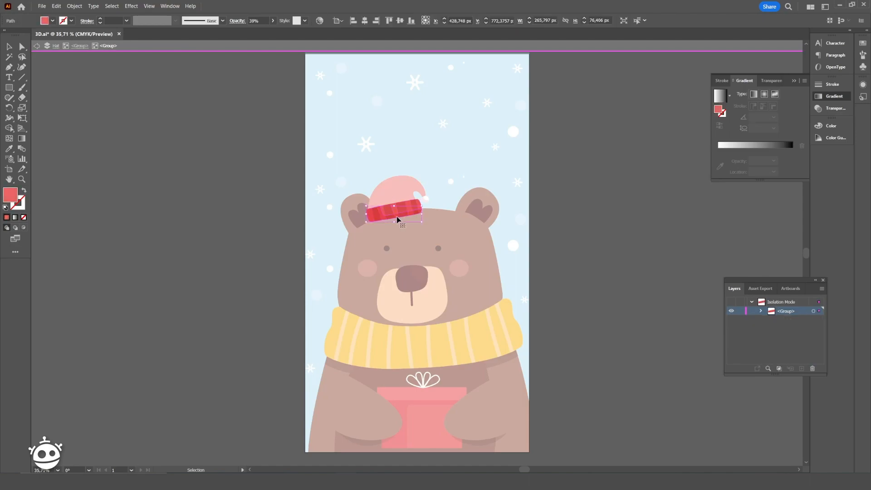
# - Work through the hat, scarf, gift and right paw groups in isolation mode and delete the flat shadow shapes
pyautogui.doubleClick(435, 202)
pyautogui.doubleClick(425, 200)
pyautogui.doubleClick(346, 370)
pyautogui.doubleClick(346, 369)
pyautogui.doubleClick(595, 394)
pyautogui.doubleClick(405, 408)
pyautogui.doubleClick(405, 407)
pyautogui.doubleClick(576, 385)
pyautogui.doubleClick(493, 442)
pyautogui.doubleClick(493, 442)
pyautogui.press('Delete')
# - Delete the flat shadow shapes from the left paw and the nose
pyautogui.doubleClick(346, 463)
pyautogui.doubleClick(368, 443)
pyautogui.doubleClick(368, 442)
pyautogui.press('Delete')
pyautogui.doubleClick(590, 317)
pyautogui.doubleClick(417, 275)
pyautogui.press('Delete')
# - Apply the 3D Inflate type to the bear's head shape with its volume set to 58%
pyautogui.doubleClick(473, 240)
pyautogui.click(475, 242)
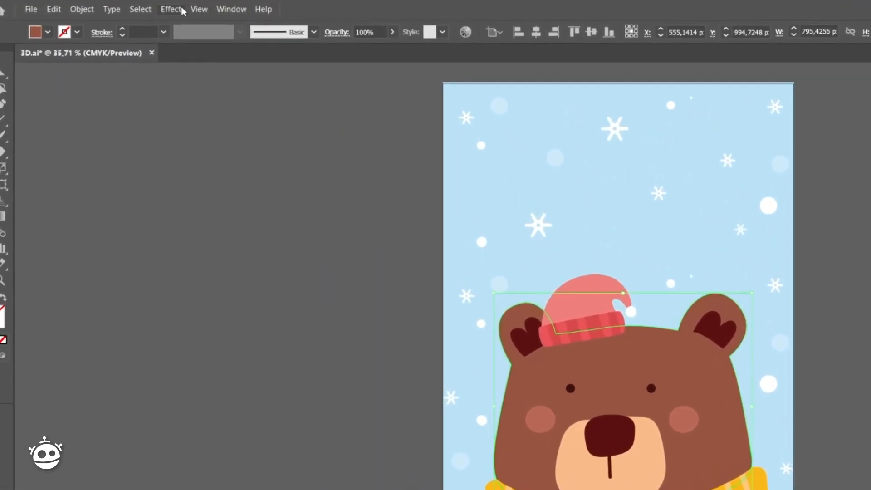
pyautogui.click(169, 6)
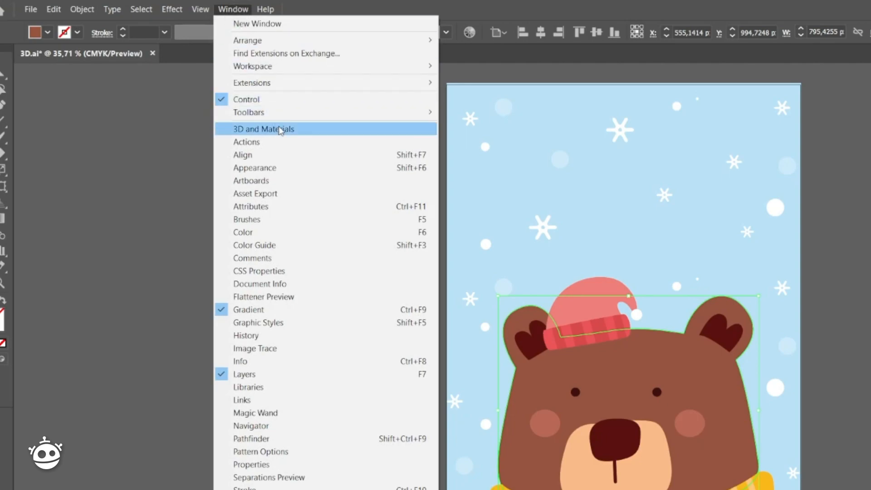
pyautogui.click(281, 130)
pyautogui.click(751, 75)
pyautogui.moveTo(692, 151); pyautogui.dragTo(698, 152)
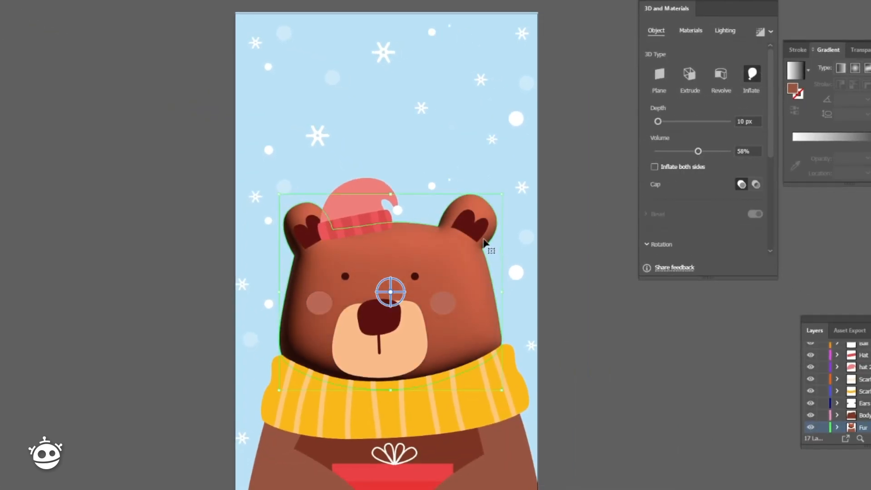
# - Inflate the dark inner ears in 3D with a volume of about 59%
pyautogui.click(477, 239)
pyautogui.click(751, 74)
pyautogui.moveTo(726, 151); pyautogui.dragTo(692, 153)
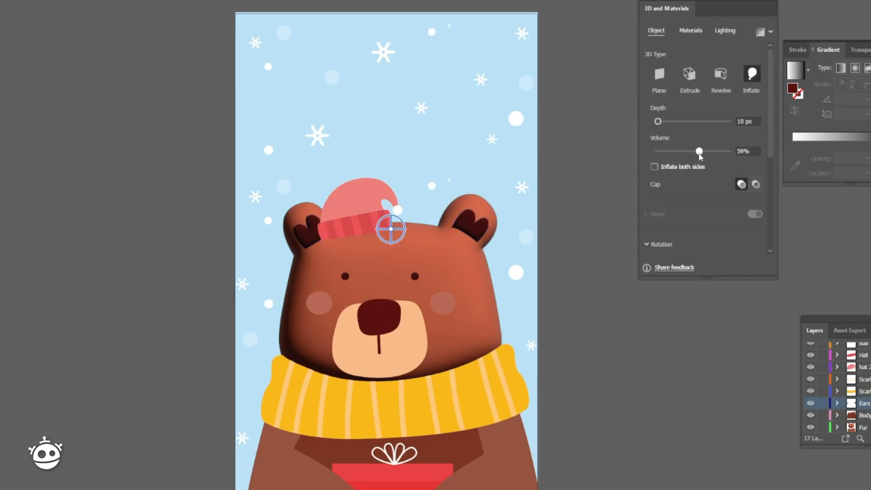
# - Apply the 3D Inflate type to the eyes and the nose
pyautogui.click(413, 279)
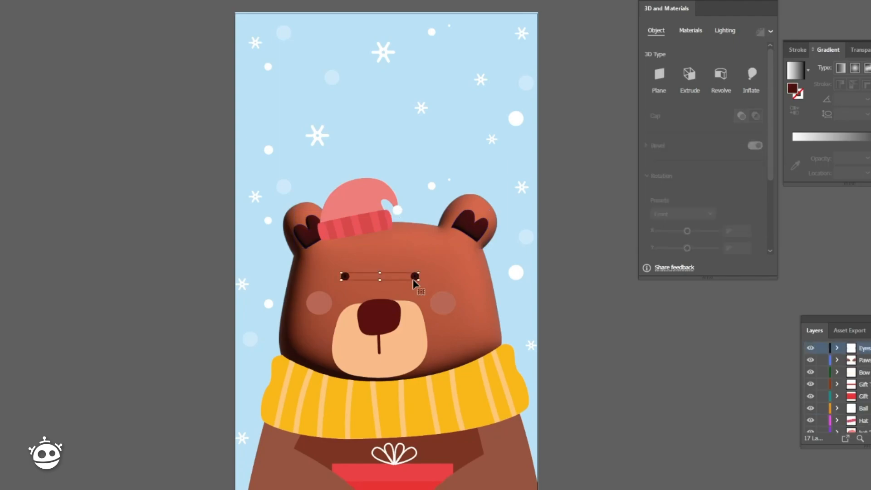
pyautogui.click(751, 74)
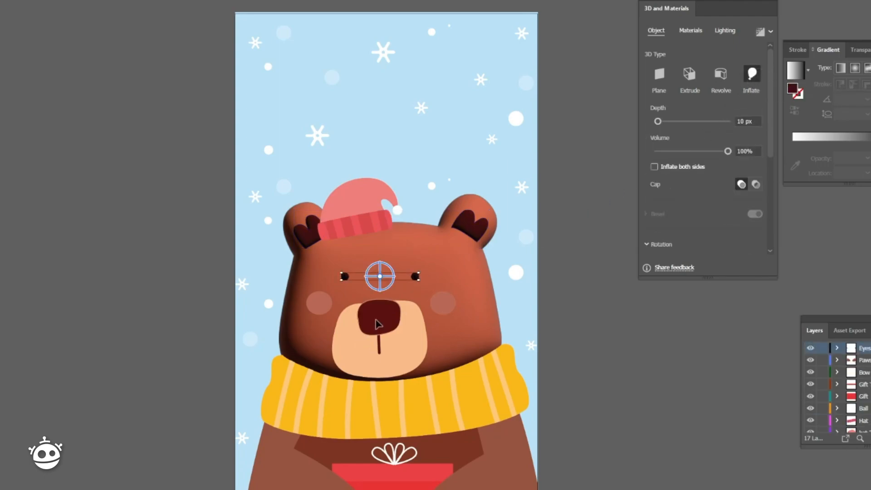
pyautogui.click(377, 323)
pyautogui.click(751, 74)
# - Inflate the muzzle shape around the mouth in 3D with a volume of about 63%
pyautogui.click(405, 360)
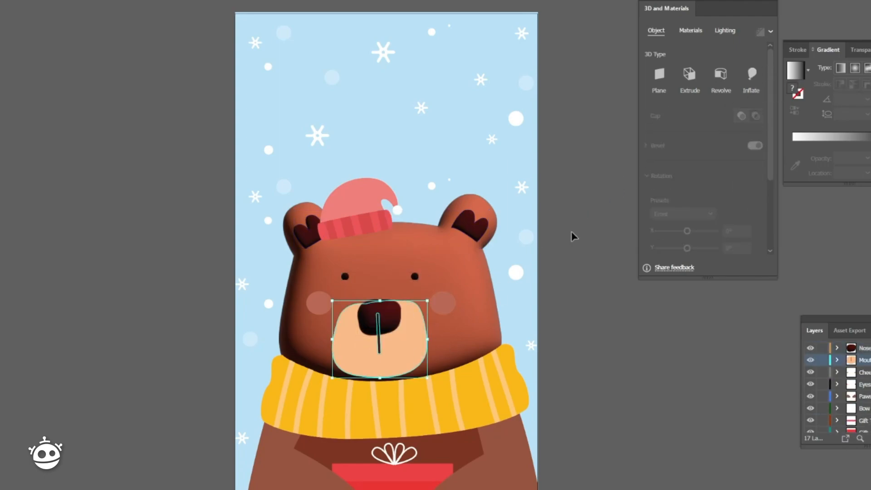
pyautogui.click(751, 74)
pyautogui.moveTo(718, 152); pyautogui.dragTo(701, 154)
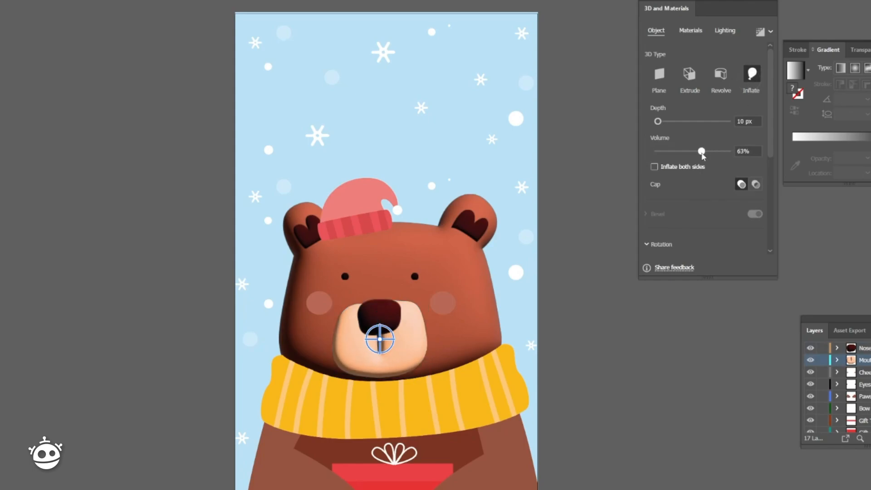
# - Inflate both cheek circles in 3D with a volume of about 41%
pyautogui.click(442, 303)
pyautogui.keyDown('shift'); pyautogui.click(317, 304); pyautogui.keyUp('shift')
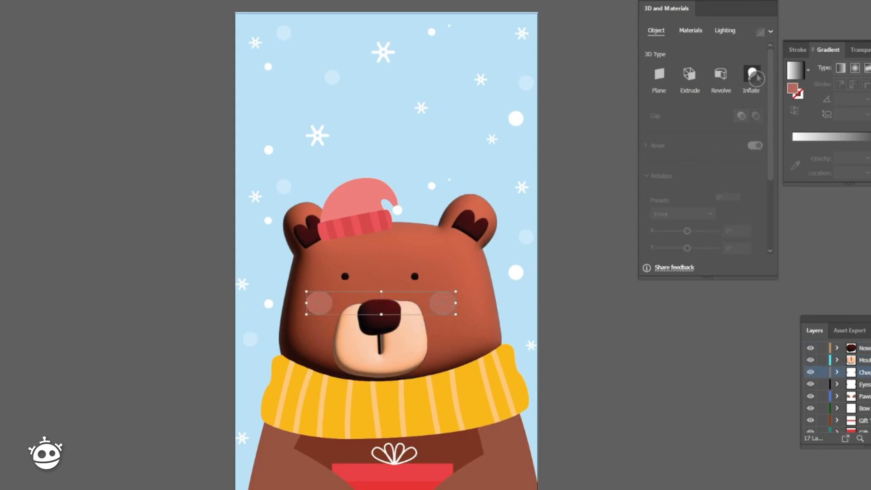
pyautogui.click(752, 74)
pyautogui.moveTo(705, 151)
pyautogui.mouseDown()
pyautogui.moveTo(675, 152)
pyautogui.moveTo(688, 155)
pyautogui.mouseUp()
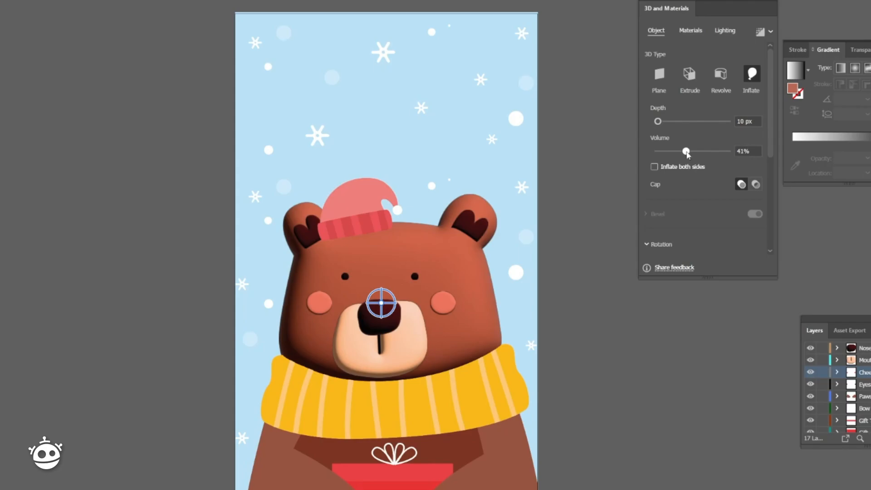
# - Delete the stripes from the hat brim and the yellow scarf
pyautogui.doubleClick(364, 226)
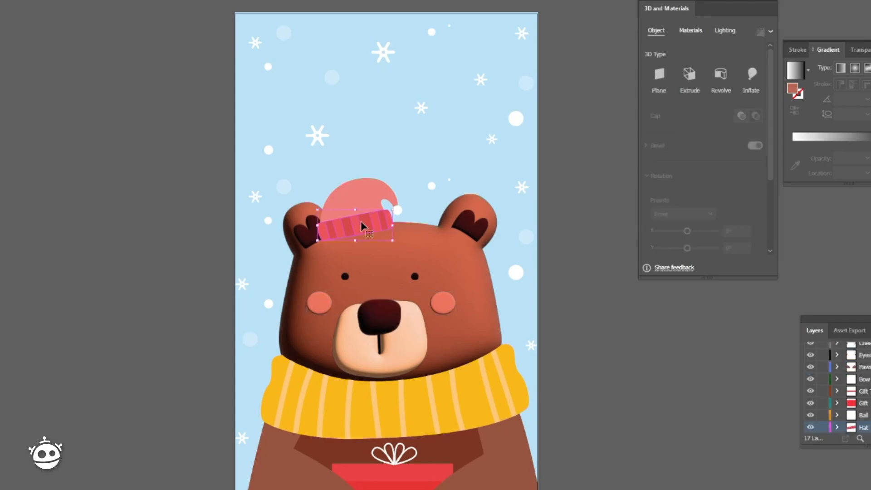
pyautogui.doubleClick(369, 230)
pyautogui.press('Delete')
pyautogui.doubleClick(493, 403)
pyautogui.click(491, 401)
pyautogui.press('Delete')
# - Inflate the hat brim with a volume of 58%, and inflate the hat's pink cap and white ball
pyautogui.click(365, 224)
pyautogui.click(750, 78)
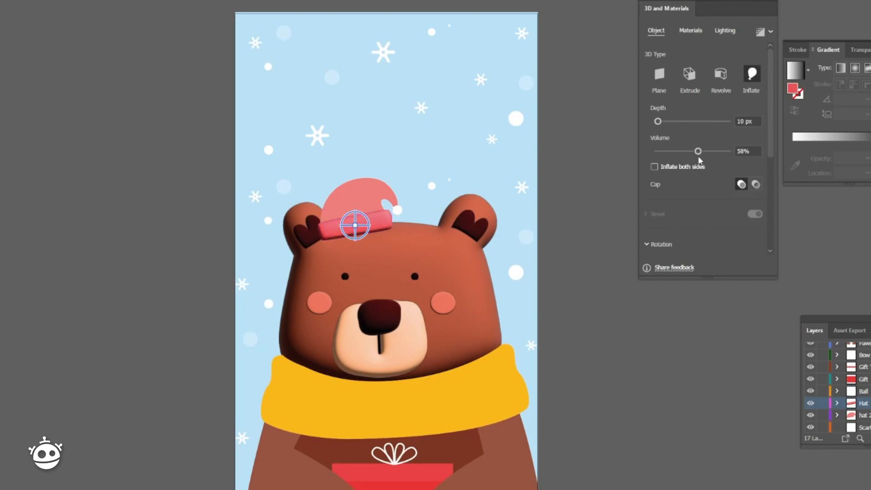
pyautogui.click(356, 195)
pyautogui.click(751, 75)
pyautogui.click(398, 210)
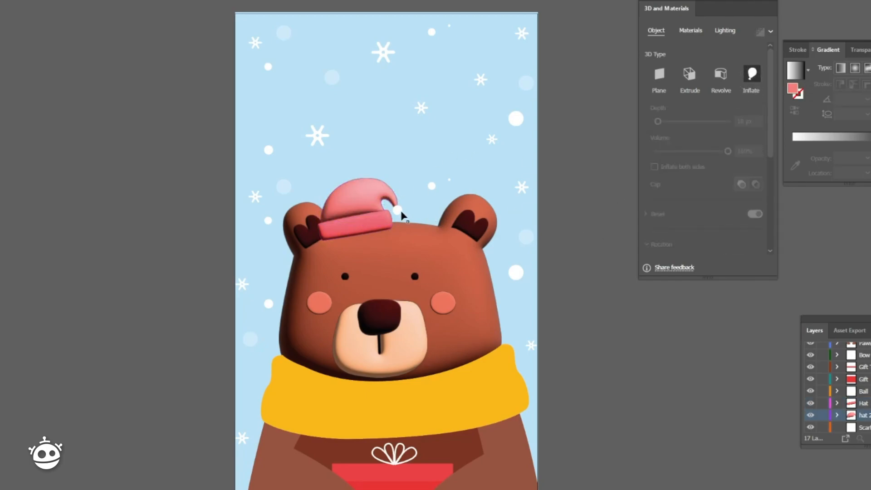
pyautogui.click(751, 74)
pyautogui.click(616, 228)
# - Inflate the yellow scarf in 3D with its volume reduced below the maximum
pyautogui.click(464, 418)
pyautogui.click(751, 74)
pyautogui.moveTo(727, 151); pyautogui.dragTo(705, 155)
pyautogui.click(589, 366)
# - Apply the 3D Inflate type to the bear's outer body and both paws, keeping the body's volume at 100%
pyautogui.click(521, 484)
pyautogui.click(751, 73)
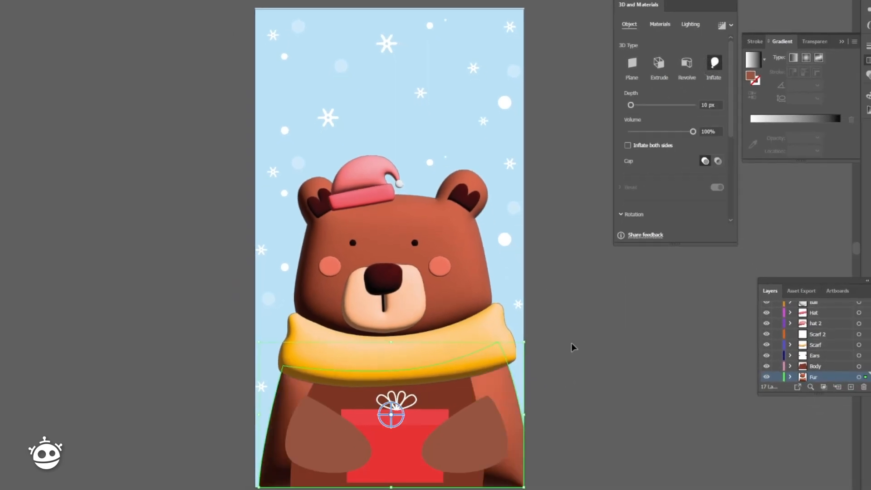
pyautogui.click(486, 426)
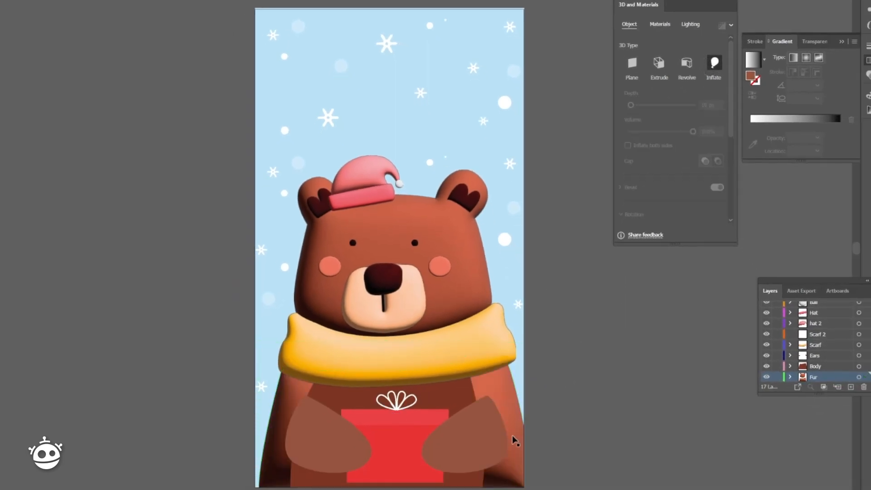
pyautogui.click(713, 63)
pyautogui.click(568, 387)
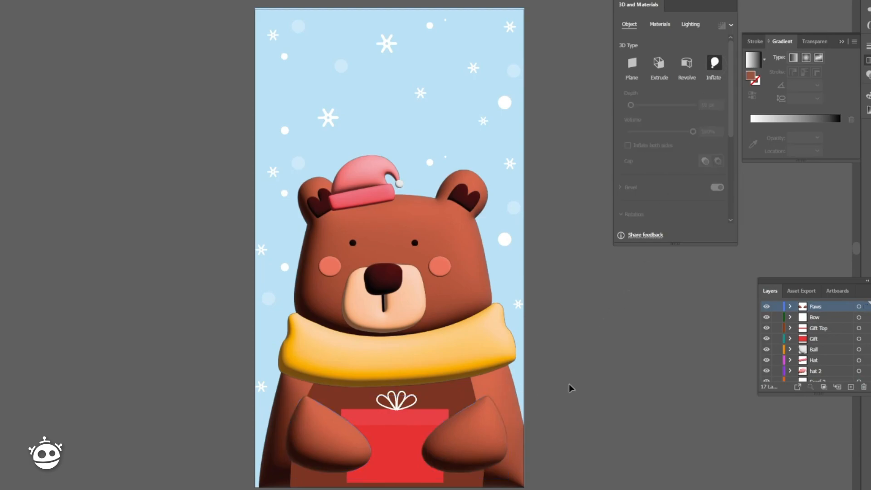
# - Inflate the dark chest shape behind the gift with a strongly reduced volume
pyautogui.click(472, 397)
pyautogui.click(714, 64)
pyautogui.moveTo(693, 131); pyautogui.dragTo(653, 131)
pyautogui.click(567, 353)
# - Inflate the gift box with slightly reduced volume and apply the same 3D type to its lid
pyautogui.click(422, 479)
pyautogui.click(713, 63)
pyautogui.moveTo(693, 131)
pyautogui.mouseDown()
pyautogui.moveTo(650, 132)
pyautogui.moveTo(688, 132)
pyautogui.mouseUp()
pyautogui.click(425, 416)
pyautogui.click(713, 63)
pyautogui.click(651, 300)
# - Inflate the white bow on the gift with a volume of 89% and rotate it slightly about the Y axis
pyautogui.click(397, 410)
pyautogui.click(713, 65)
pyautogui.click(713, 64)
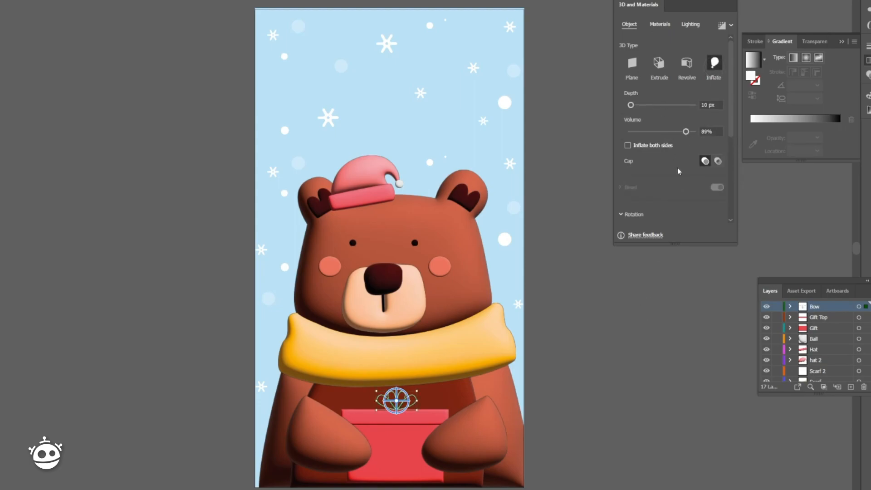
pyautogui.scroll(-5, 678, 170)
pyautogui.moveTo(656, 165); pyautogui.dragTo(663, 166)
pyautogui.click(648, 276)
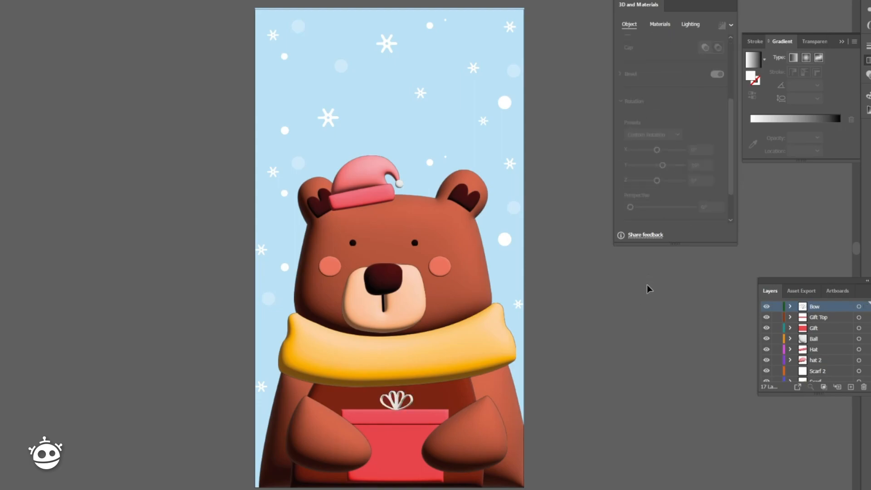
# - Rotate the hat brim and the pink cap about the Y axis, with the cap at -20°
pyautogui.click(386, 191)
pyautogui.moveTo(656, 165); pyautogui.dragTo(653, 166)
pyautogui.click(378, 168)
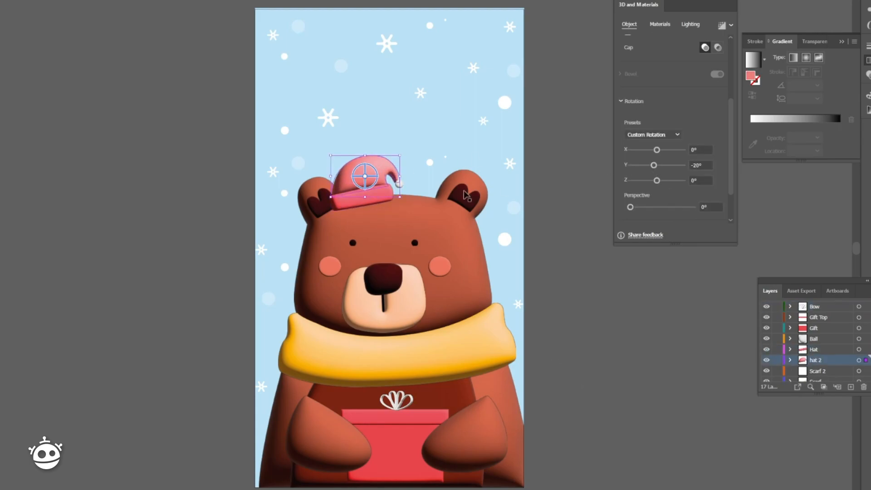
pyautogui.click(517, 375)
# - Select the bear's head, browse the available 3D materials and open the Adobe Substance 3D Community Assets website
pyautogui.click(459, 238)
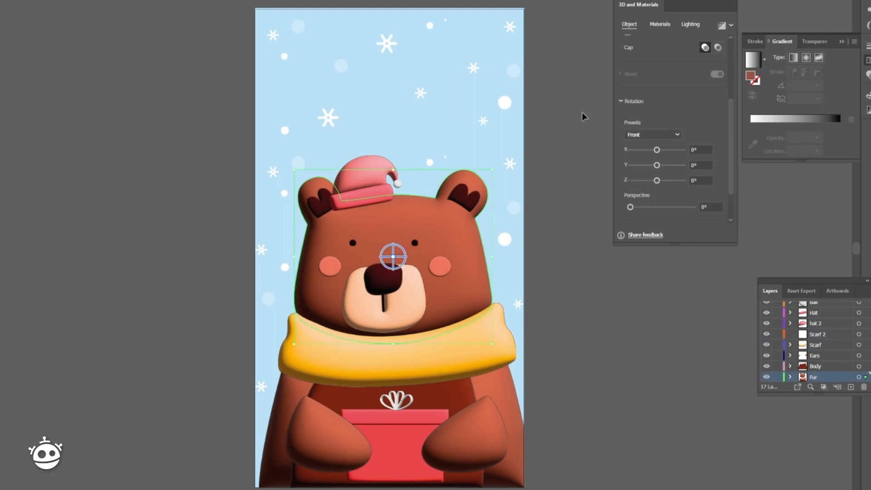
pyautogui.click(664, 26)
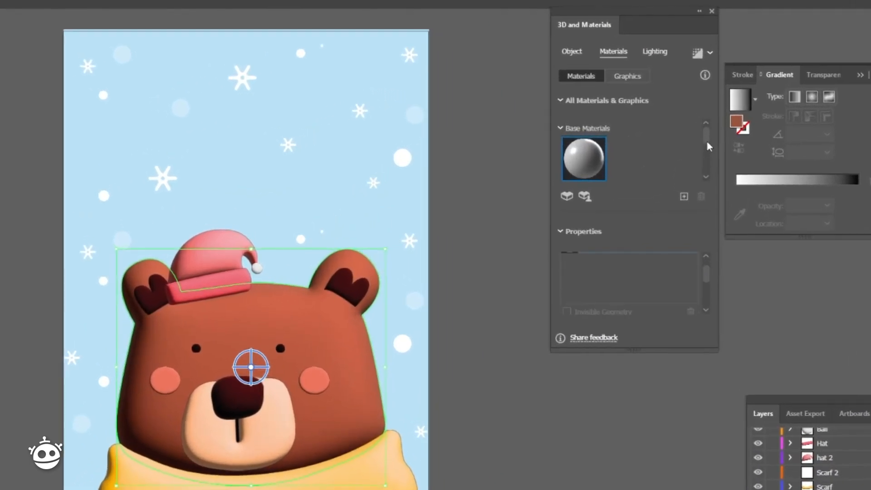
pyautogui.moveTo(707, 140); pyautogui.dragTo(706, 140)
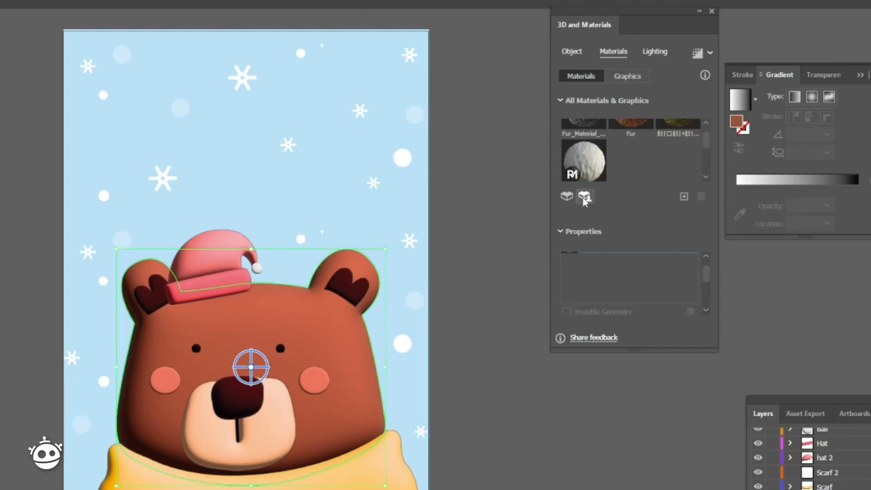
pyautogui.click(583, 198)
pyautogui.click(585, 198)
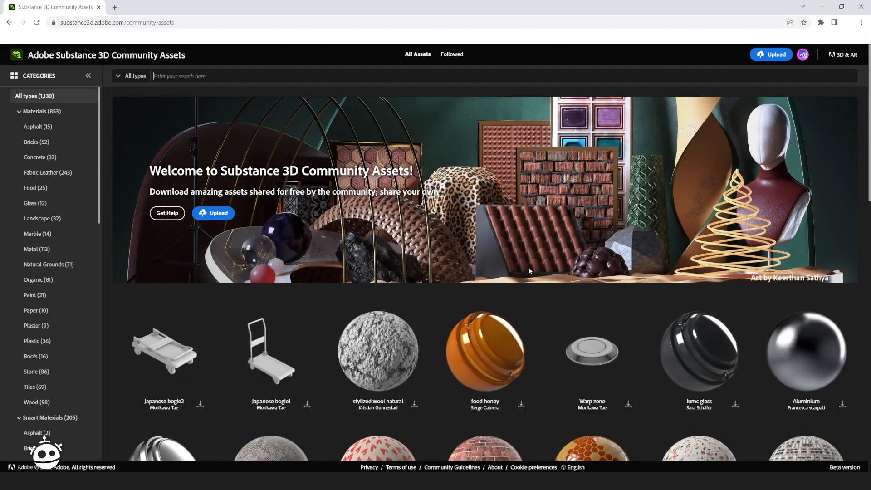
# - Browse the community assets and search them for "fur"
pyautogui.scroll(-6, 465, 284)
pyautogui.scroll(6, 465, 285)
pyautogui.click(312, 79)
pyautogui.write('fur')
pyautogui.press('Return')
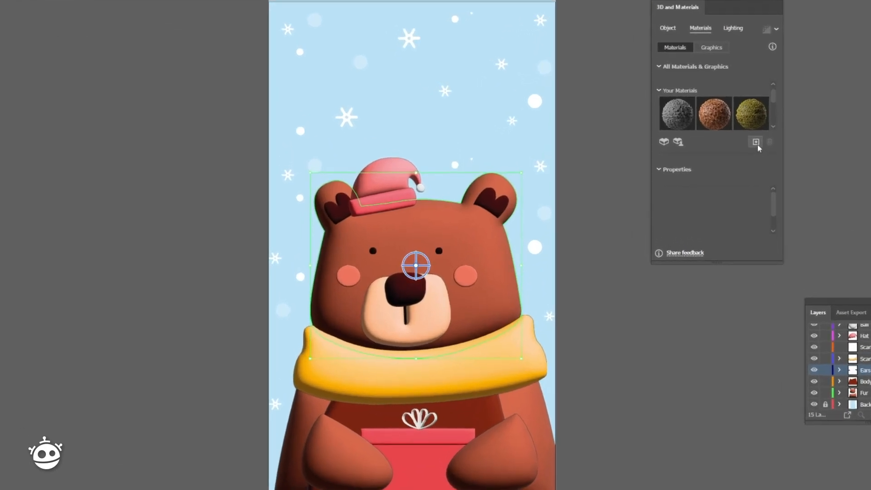
# - Add the downloaded fur.sbsar file from the Descargas folder to the 3D materials
pyautogui.click(756, 141)
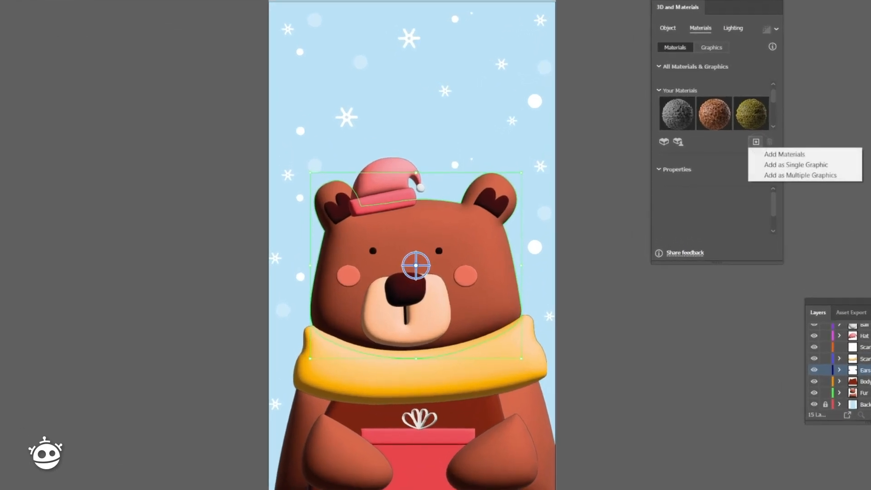
pyautogui.click(784, 154)
pyautogui.click(185, 48)
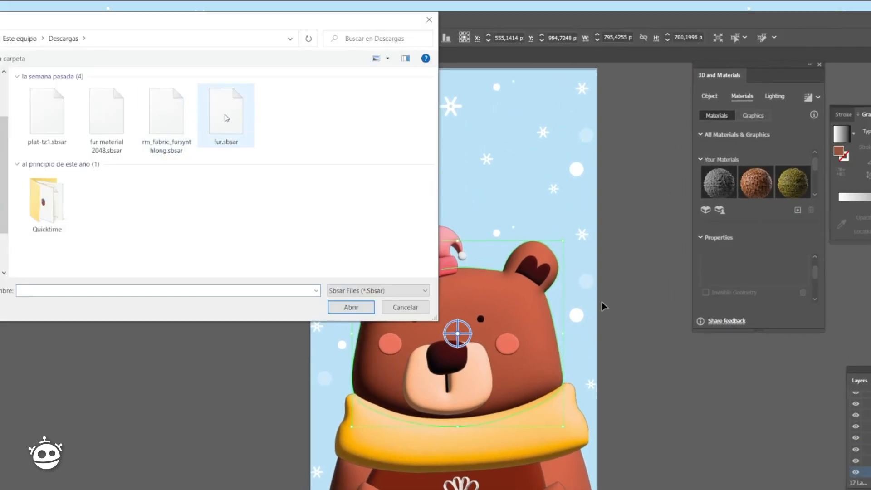
pyautogui.click(361, 310)
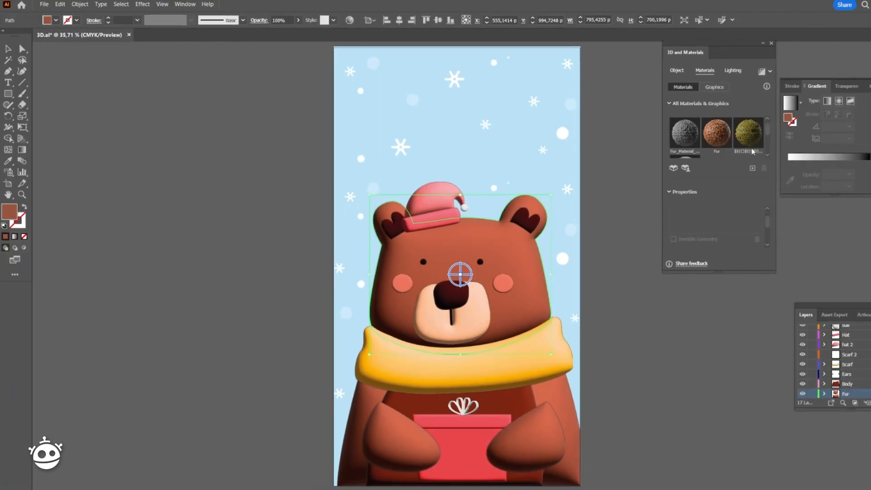
# - Apply the grey fur material to the head with Repeat set to 280 and its Offset X increased
pyautogui.click(678, 132)
pyautogui.scroll(2, 746, 126)
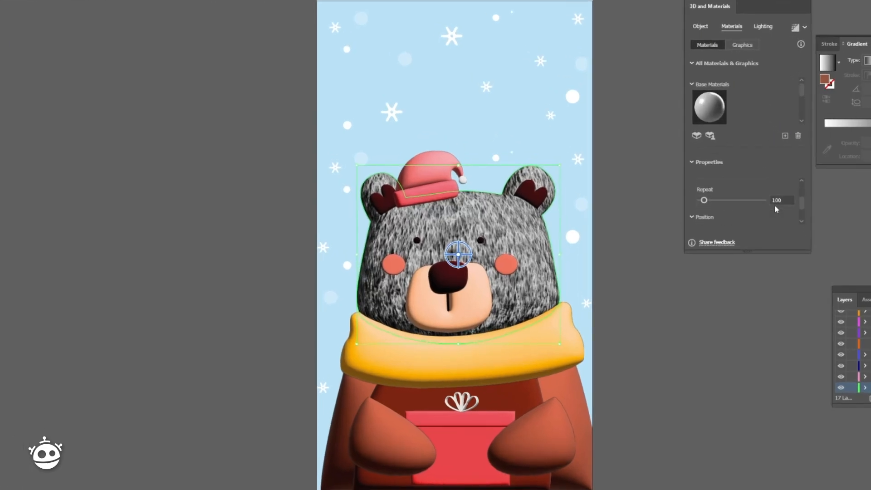
pyautogui.moveTo(713, 201); pyautogui.dragTo(716, 201)
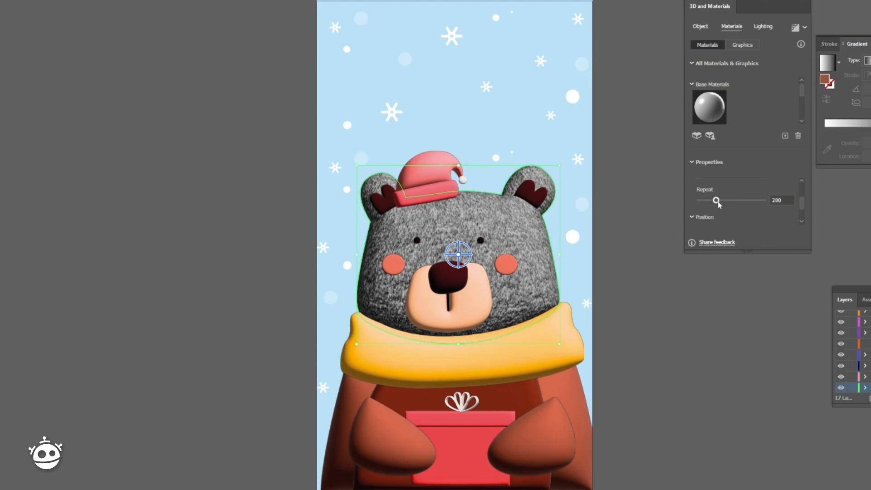
pyautogui.scroll(-2, 773, 193)
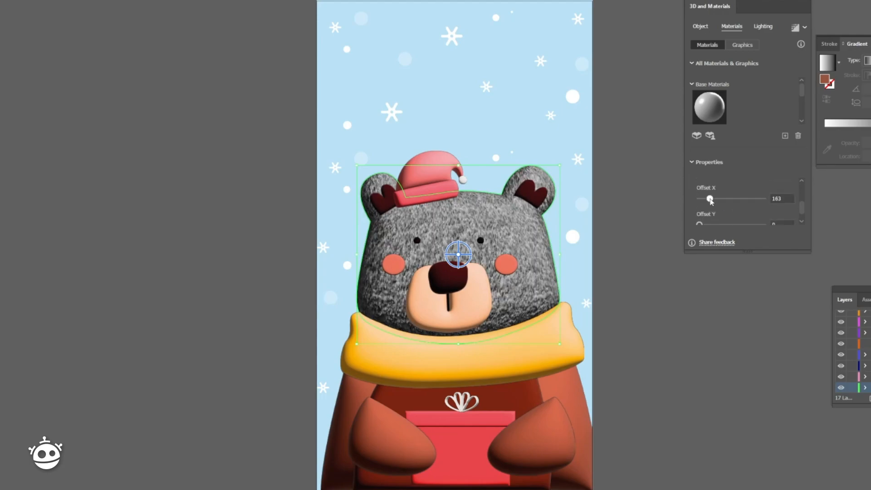
pyautogui.moveTo(707, 198); pyautogui.dragTo(715, 198)
pyautogui.scroll(5, 714, 217)
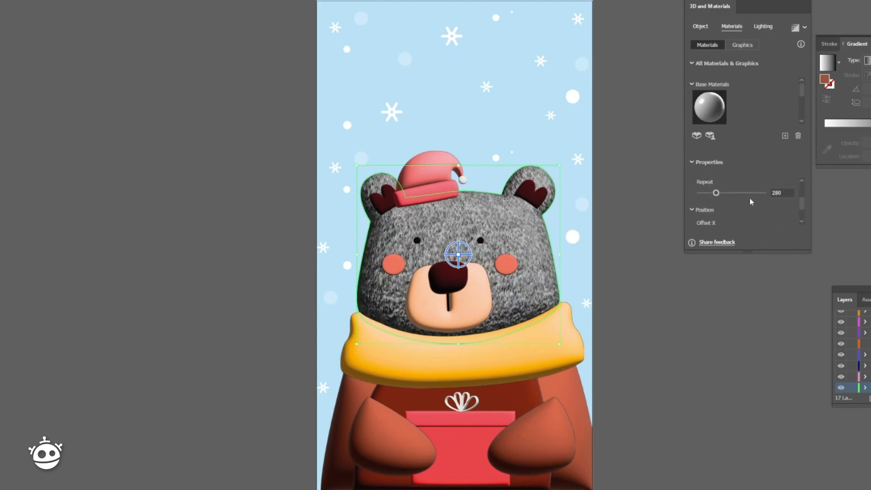
# - Apply the grey fur material to the bear's outer body with Repeat 280 and Offset X 242
pyautogui.click(566, 393)
pyautogui.scroll(-2, 752, 103)
pyautogui.click(709, 108)
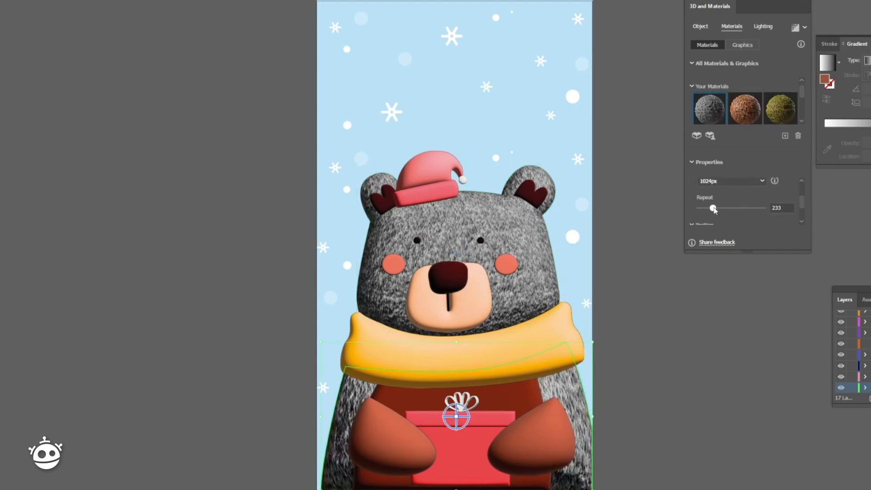
pyautogui.moveTo(781, 208); pyautogui.dragTo(778, 207)
pyautogui.press('Tab')
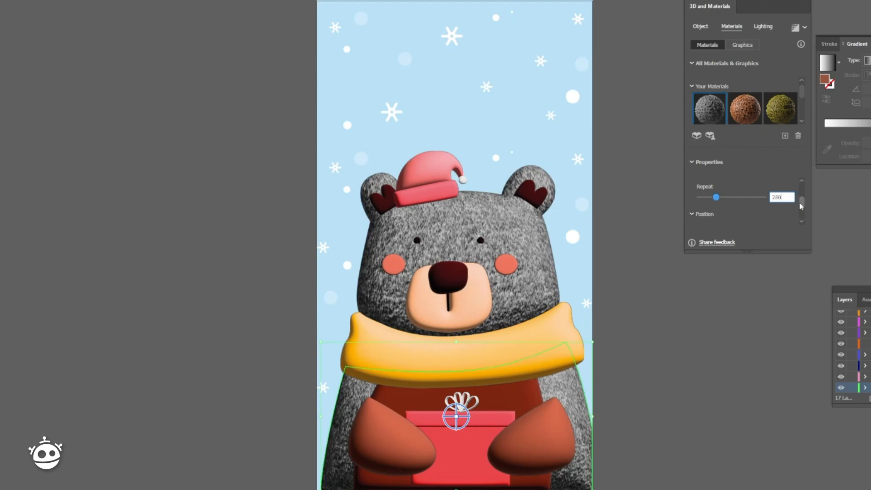
pyautogui.write('242')
pyautogui.press('Return')
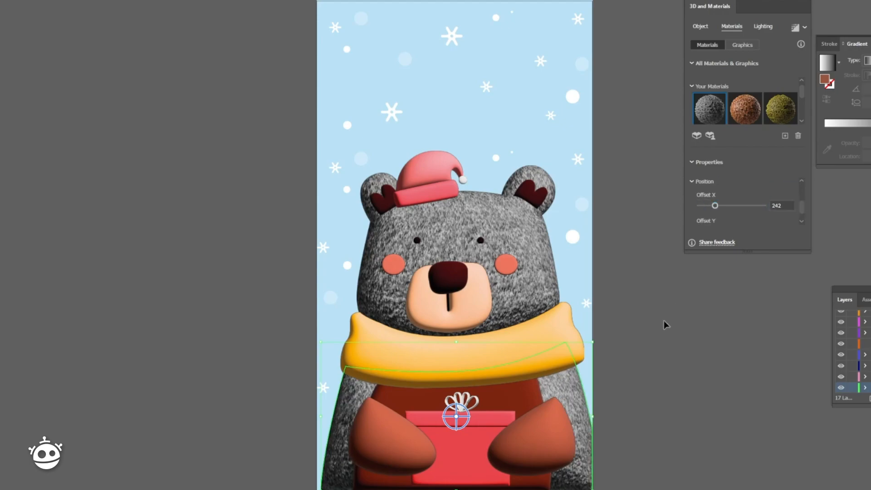
# - Apply the grey fur material to both paws with Repeat 280 and Offset X 242
pyautogui.click(558, 460)
pyautogui.click(710, 109)
pyautogui.click(776, 198)
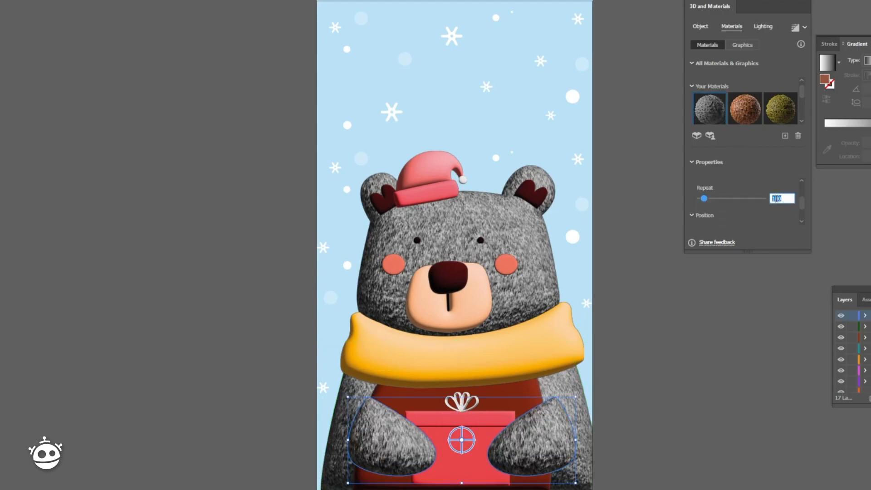
pyautogui.write('280')
pyautogui.press('Tab')
pyautogui.write('242')
pyautogui.press('Return')
pyautogui.click(624, 399)
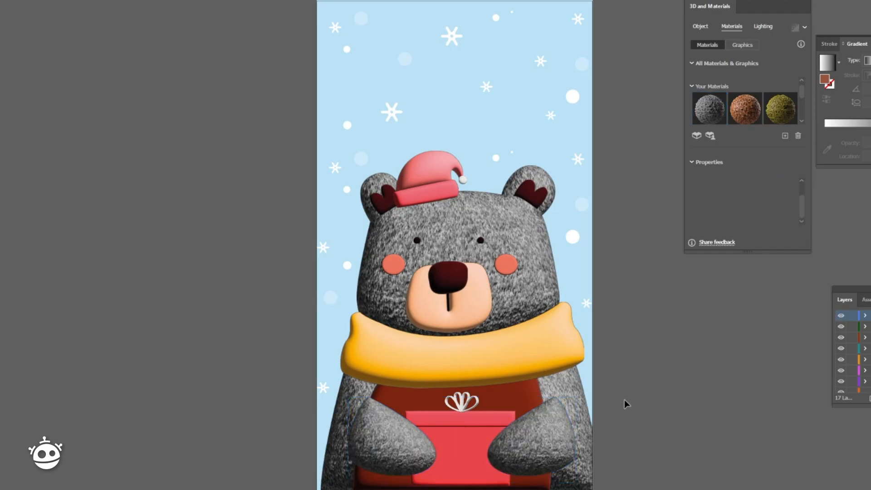
# - Apply the green woven material to the hat's crown with an increased Repeat, and to its brim
pyautogui.click(424, 171)
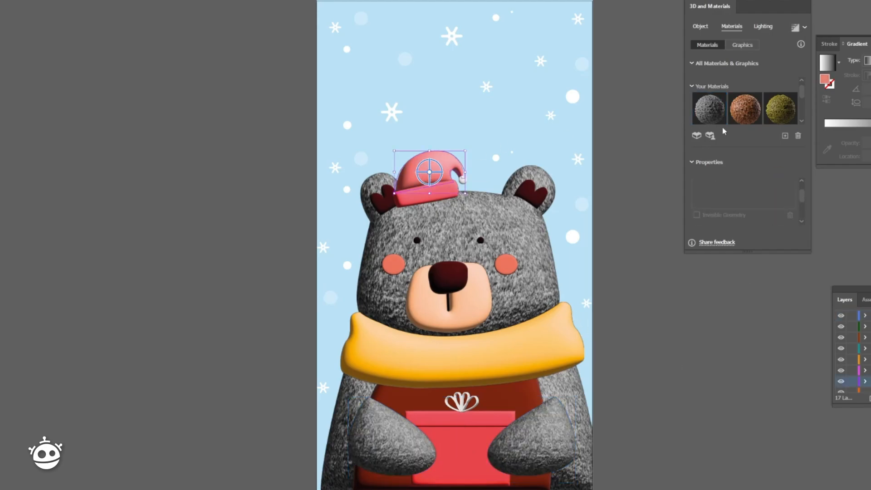
pyautogui.click(778, 95)
pyautogui.scroll(-5, 774, 195)
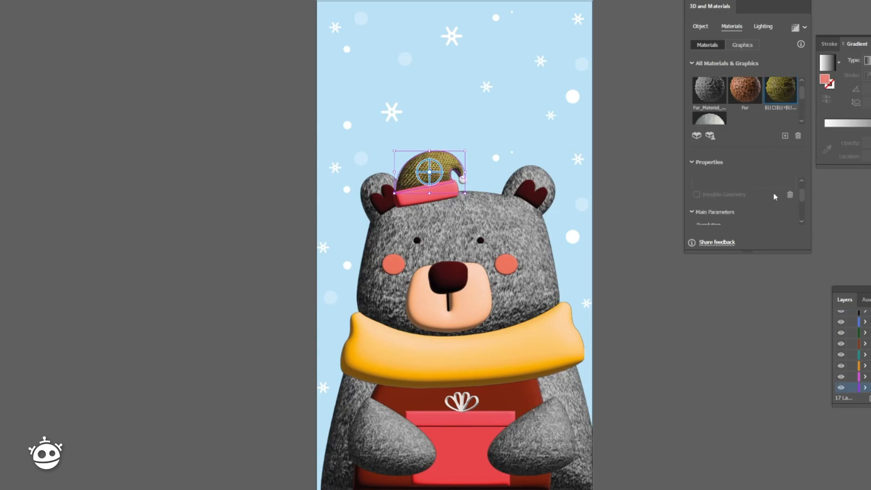
pyautogui.moveTo(704, 207); pyautogui.dragTo(711, 209)
pyautogui.click(443, 200)
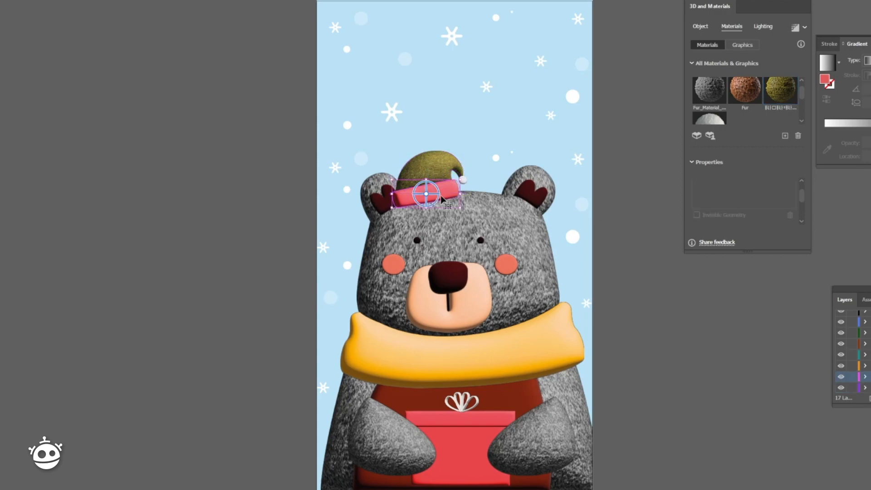
pyautogui.click(785, 94)
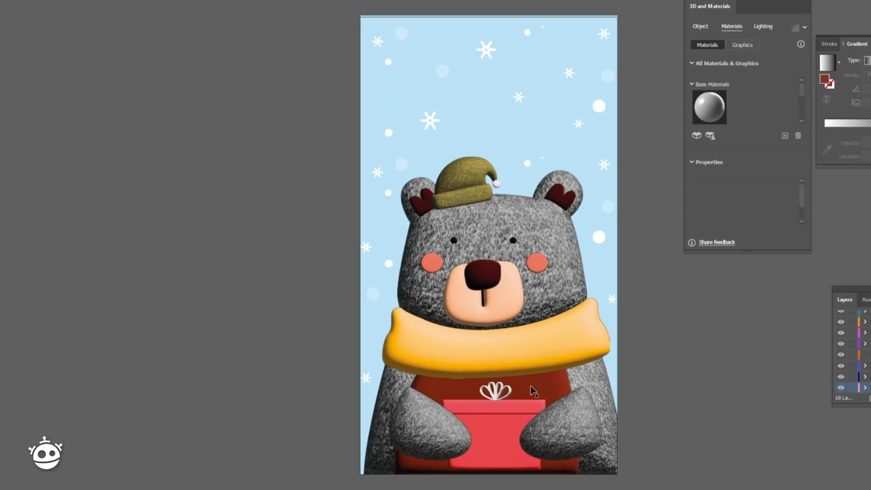
# - Apply the grey fur material to the bear's belly and set its light Height to 70°
pyautogui.click(530, 386)
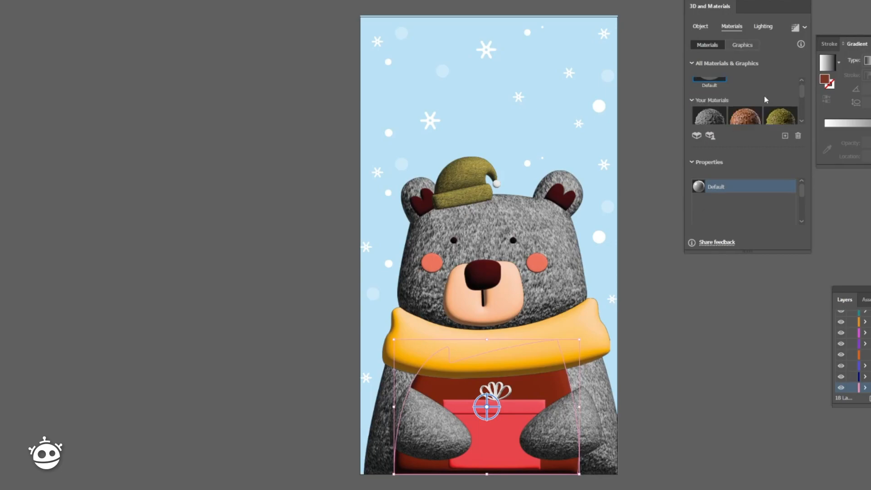
pyautogui.click(711, 86)
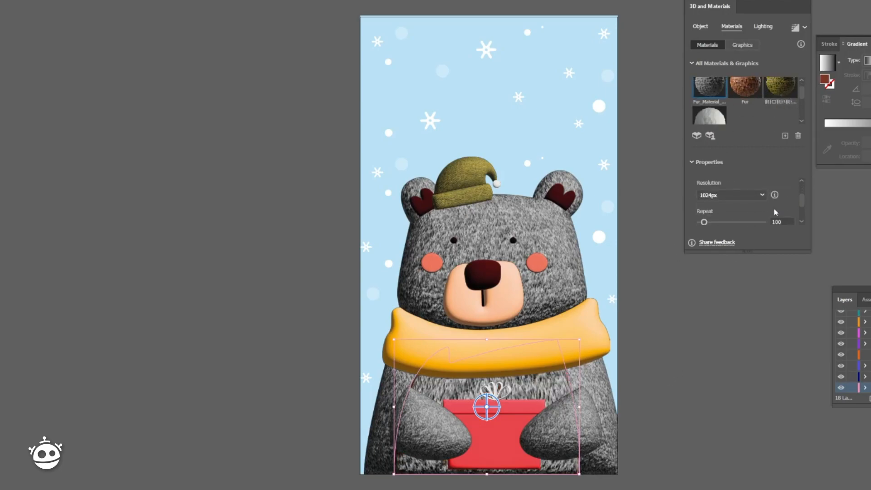
pyautogui.scroll(-2, 709, 209)
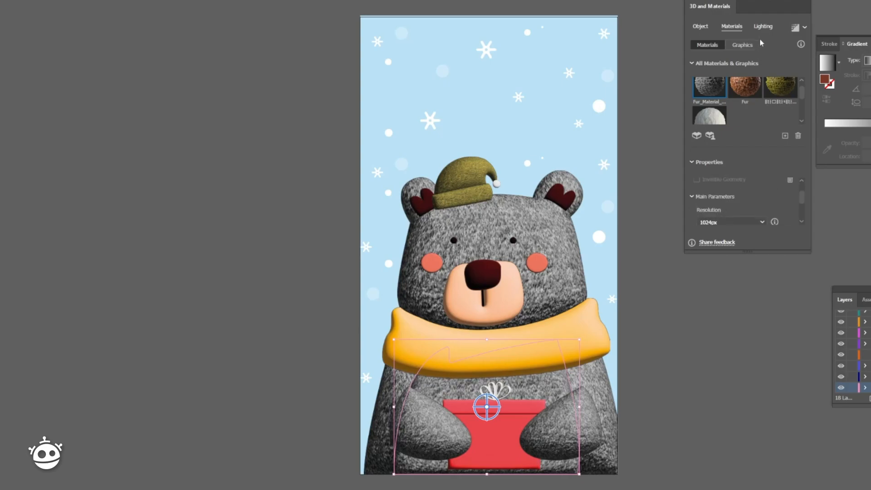
pyautogui.click(762, 26)
pyautogui.moveTo(731, 177); pyautogui.dragTo(749, 178)
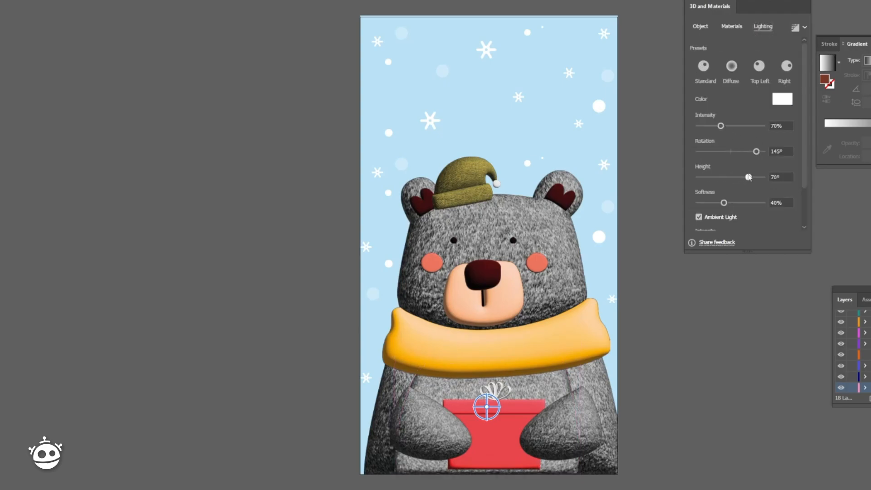
pyautogui.click(703, 308)
# - Apply the brown Natural Cowhide leather material to the inner ears and the nose
pyautogui.click(471, 209)
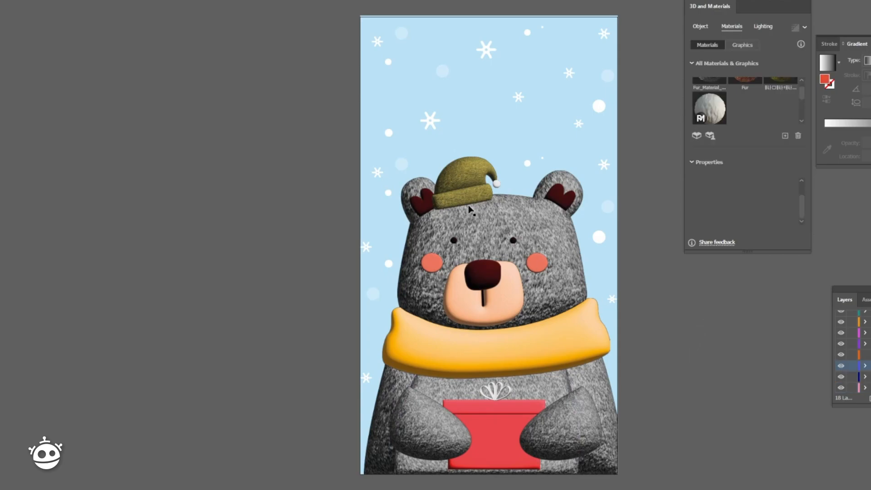
pyautogui.click(415, 207)
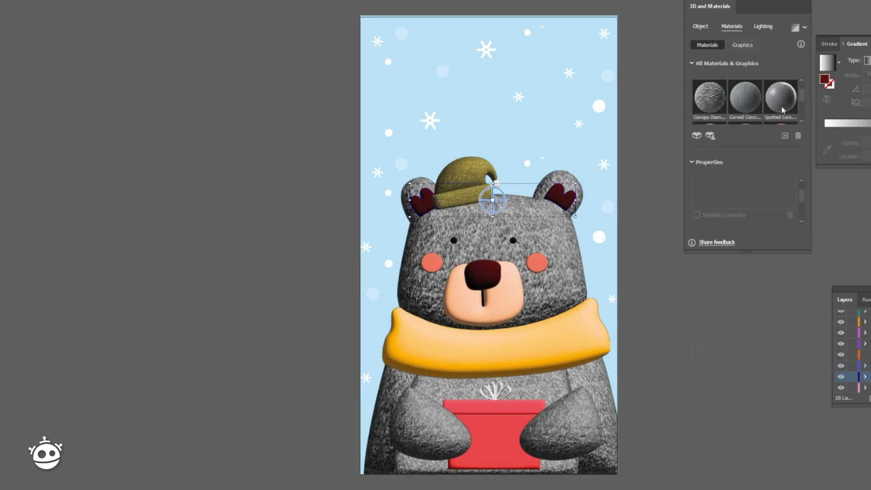
pyautogui.scroll(-2, 781, 109)
pyautogui.click(716, 99)
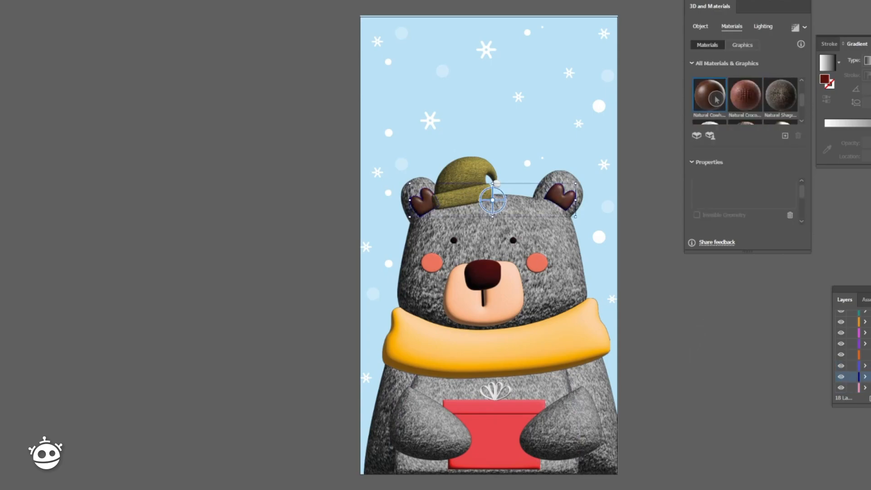
pyautogui.click(491, 273)
pyautogui.click(714, 100)
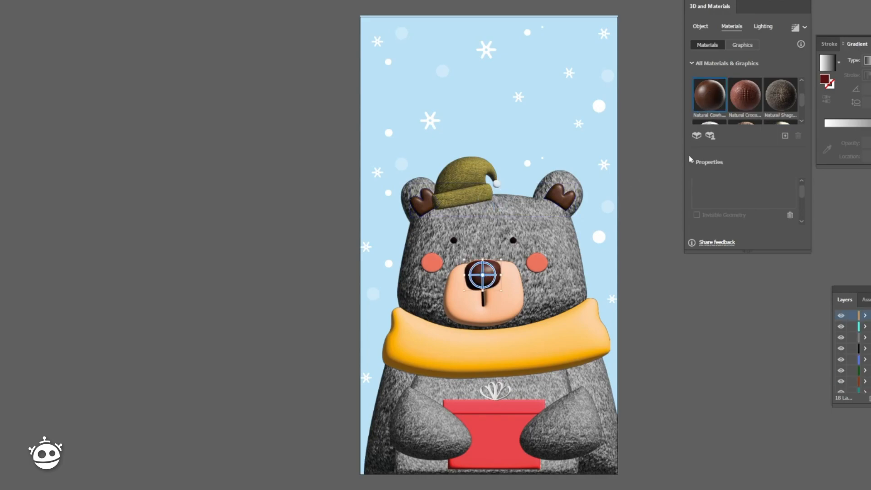
# - Show the Materials layer and add its red plaid swatch to the 3D graphics
pyautogui.click(503, 433)
pyautogui.click(748, 45)
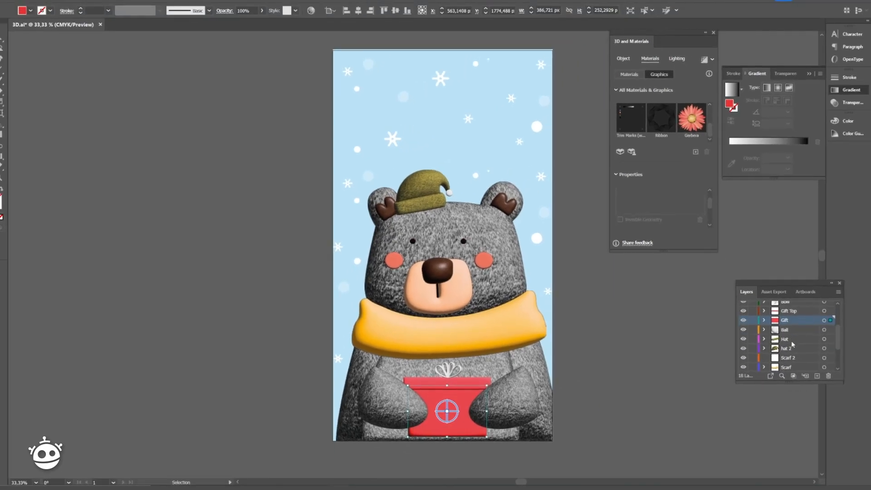
pyautogui.scroll(-3, 862, 357)
pyautogui.click(840, 388)
pyautogui.click(262, 235)
pyautogui.click(698, 156)
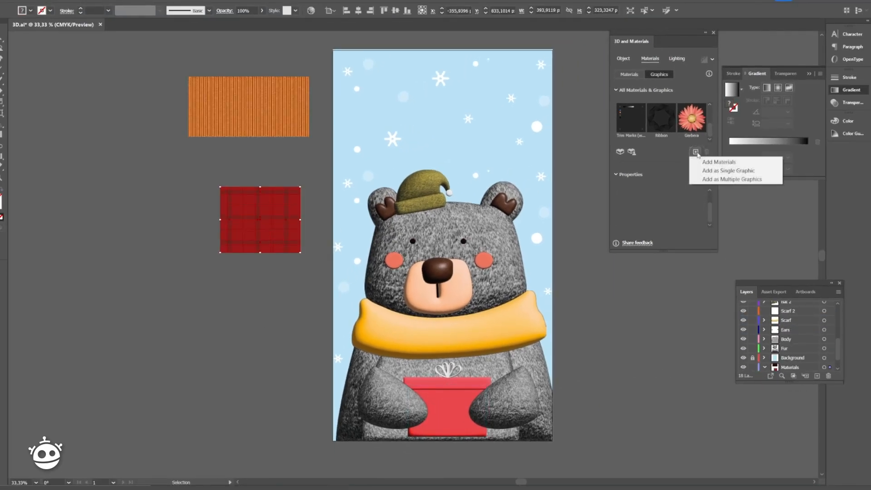
pyautogui.click(721, 177)
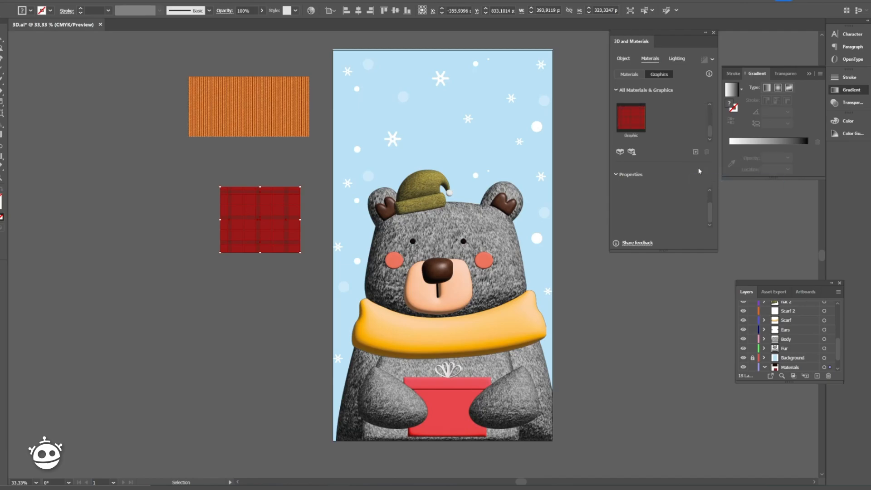
# - Hide the Materials layer and map the red plaid graphic onto the front of the gift box
pyautogui.click(743, 357)
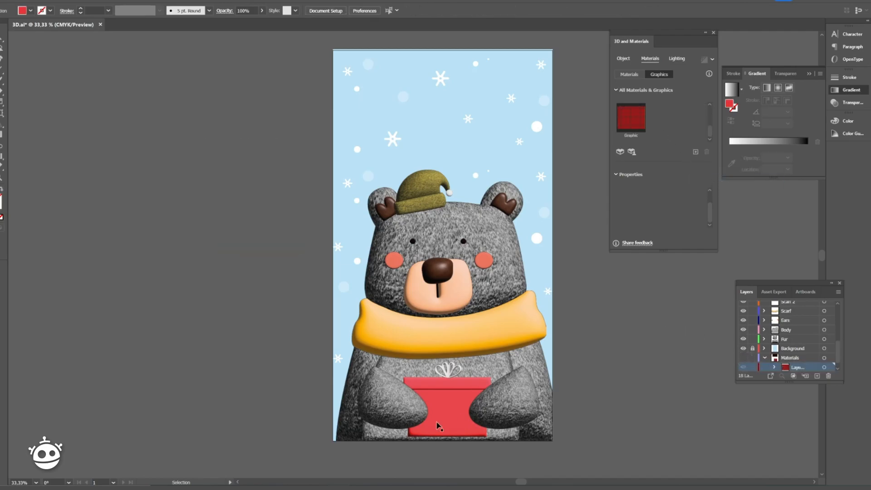
pyautogui.click(438, 423)
pyautogui.click(639, 125)
pyautogui.click(687, 349)
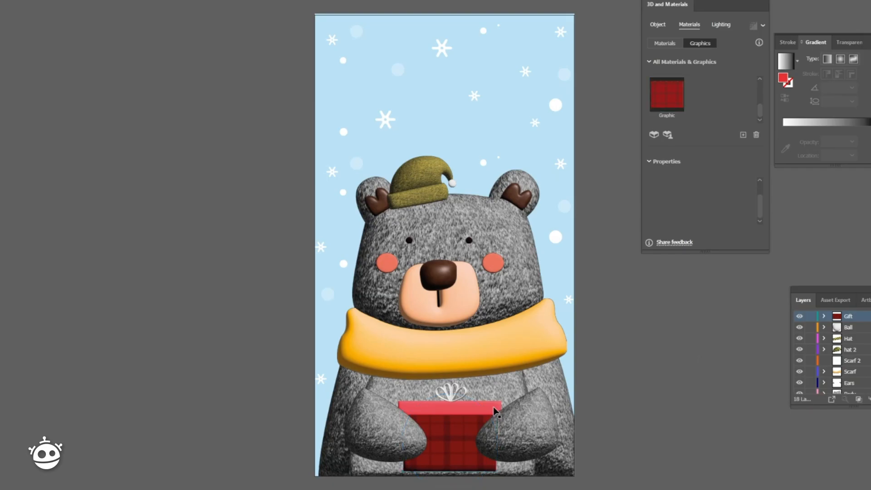
# - Recolour the gift box lid dark red with hex code 851F20
pyautogui.doubleClick(481, 408)
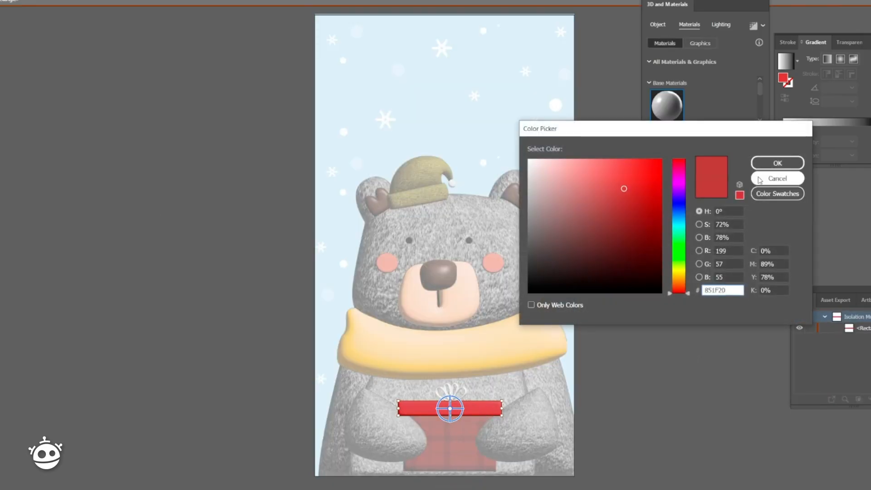
pyautogui.click(777, 163)
pyautogui.doubleClick(657, 355)
# - Turn on shadows behind the gift box lid with Shadow Bounds at 45%
pyautogui.click(490, 408)
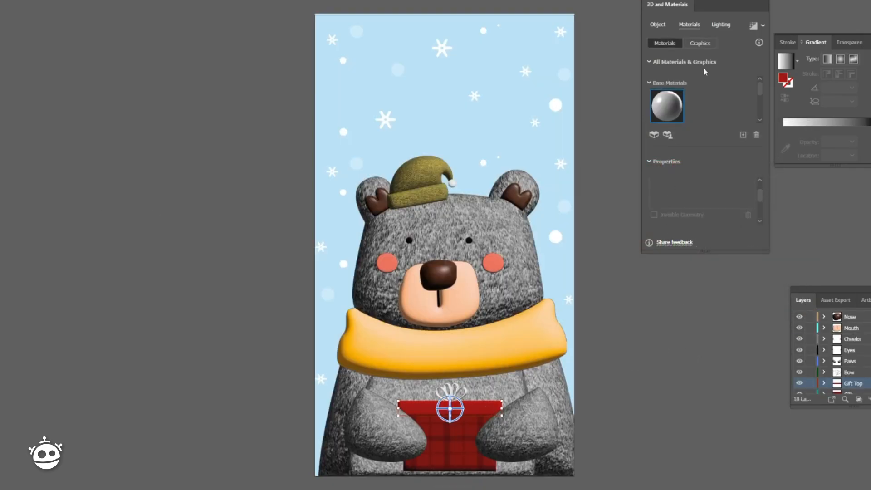
pyautogui.click(721, 24)
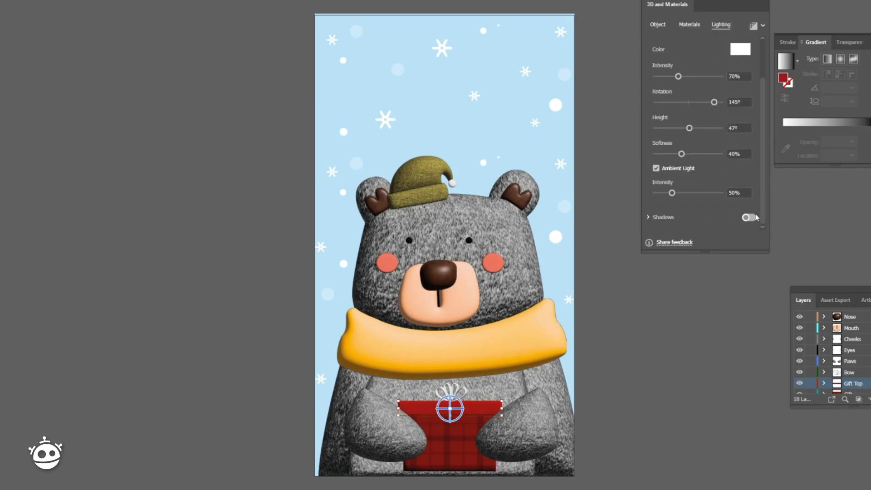
pyautogui.click(749, 218)
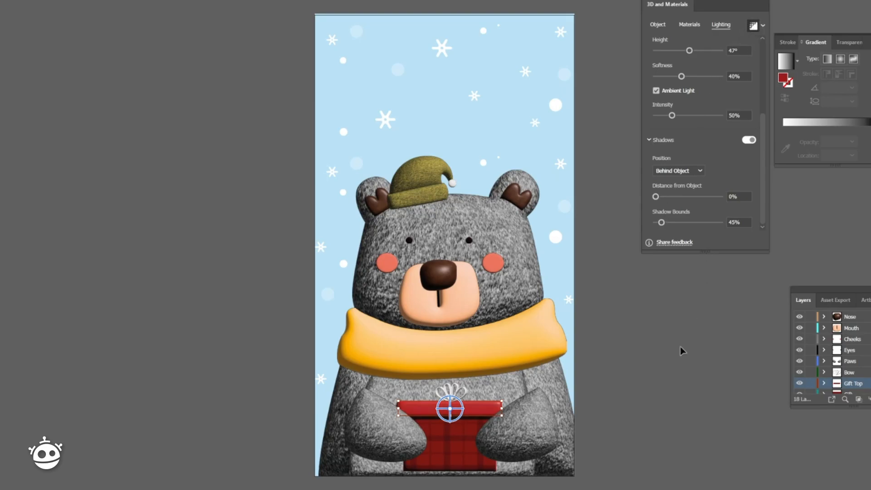
# - Show the Materials layer again and add its orange knit swatch to the 3D graphics
pyautogui.click(486, 359)
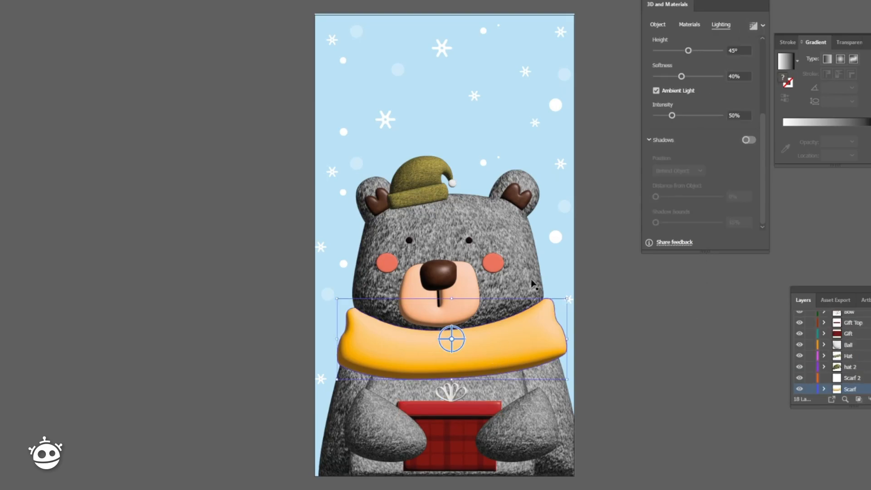
pyautogui.click(689, 24)
pyautogui.click(699, 43)
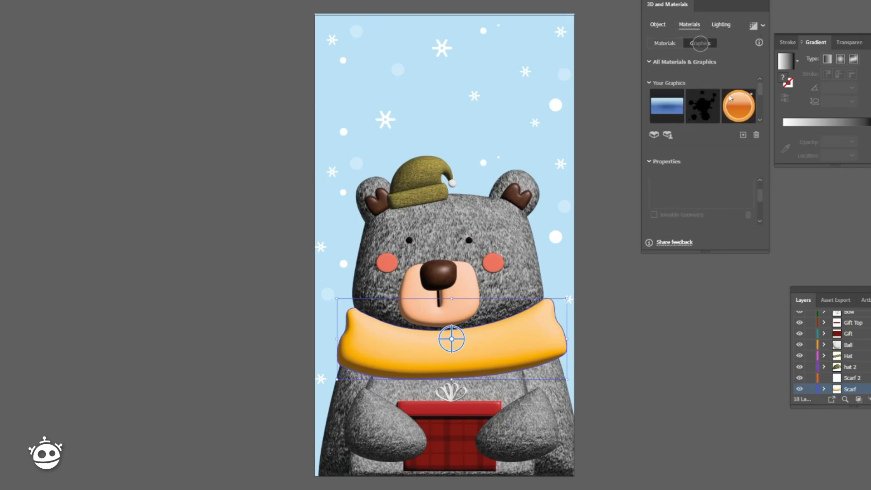
pyautogui.scroll(-3, 831, 362)
pyautogui.click(799, 389)
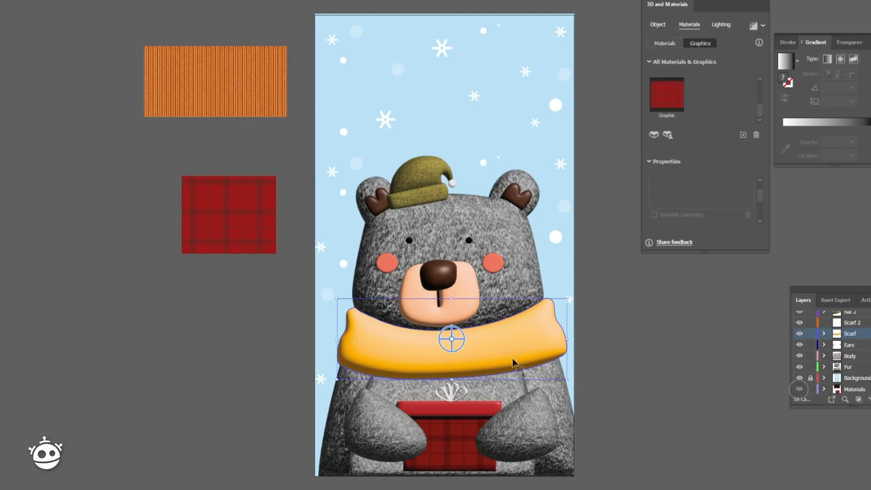
pyautogui.click(261, 107)
pyautogui.click(743, 135)
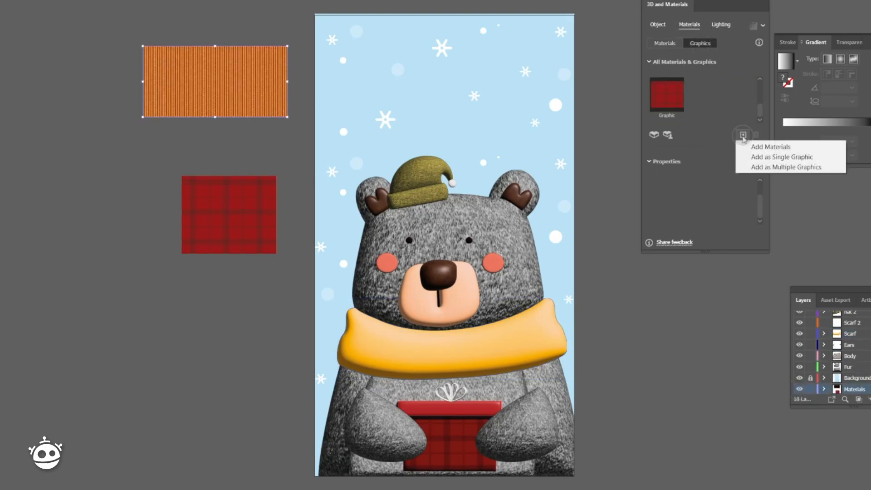
pyautogui.click(766, 167)
# - Map the orange knit graphic over the whole scarf and hide the Materials layer
pyautogui.click(551, 300)
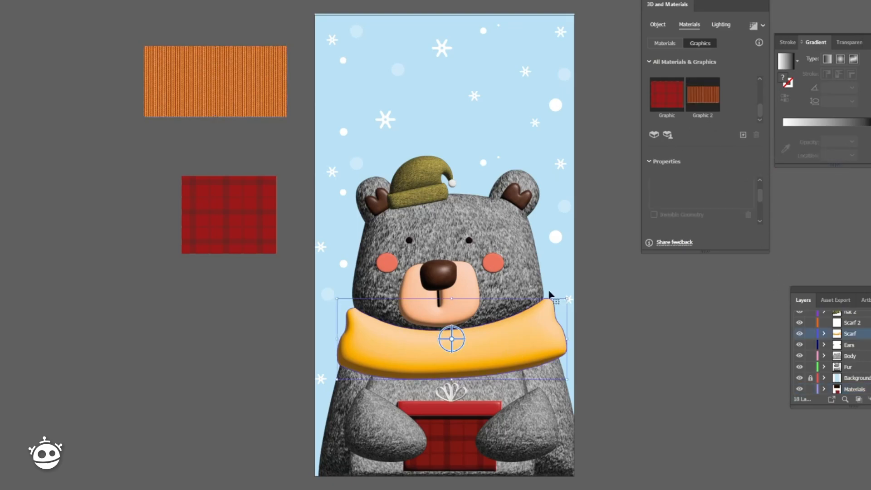
pyautogui.click(702, 96)
pyautogui.moveTo(377, 340); pyautogui.dragTo(329, 333)
pyautogui.click(790, 324)
pyautogui.click(801, 390)
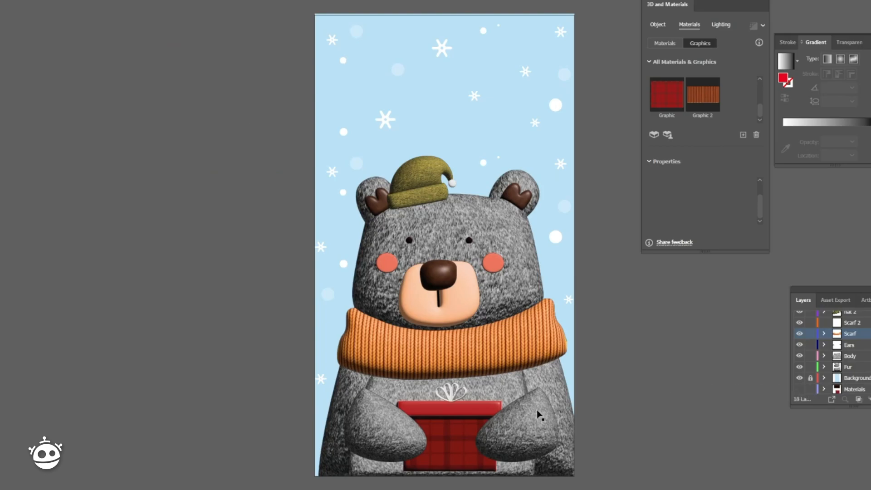
# - Reshape both paws by moving their anchor points outward, making the arms wider and fuller
pyautogui.click(539, 415)
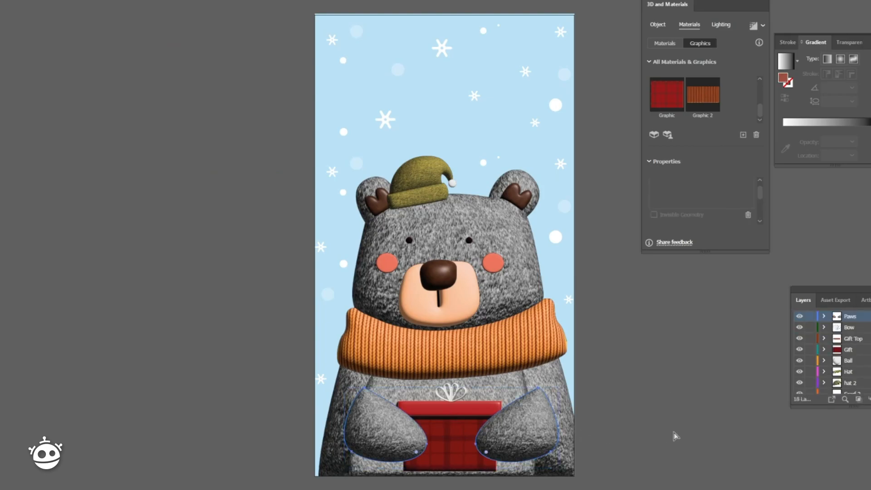
pyautogui.click(673, 435)
pyautogui.keyDown('ctrl'); pyautogui.click(415, 421); pyautogui.keyUp('ctrl')
pyautogui.keyDown('ctrl'); pyautogui.click(455, 251); pyautogui.keyUp('ctrl')
pyautogui.moveTo(489, 268); pyautogui.dragTo(468, 366)
pyautogui.click(561, 292)
pyautogui.moveTo(560, 292); pyautogui.dragTo(615, 270)
pyautogui.moveTo(621, 407); pyautogui.dragTo(638, 400)
pyautogui.click(185, 415)
pyautogui.keyDown('shift'); pyautogui.click(214, 293); pyautogui.keyUp('shift')
pyautogui.moveTo(213, 293); pyautogui.dragTo(161, 273)
# - Apply a Roughen effect to the bear's head fur with 1% size, 8/in detail and smooth points
pyautogui.scroll(-3, 408, 279)
pyautogui.scroll(2, 498, 254)
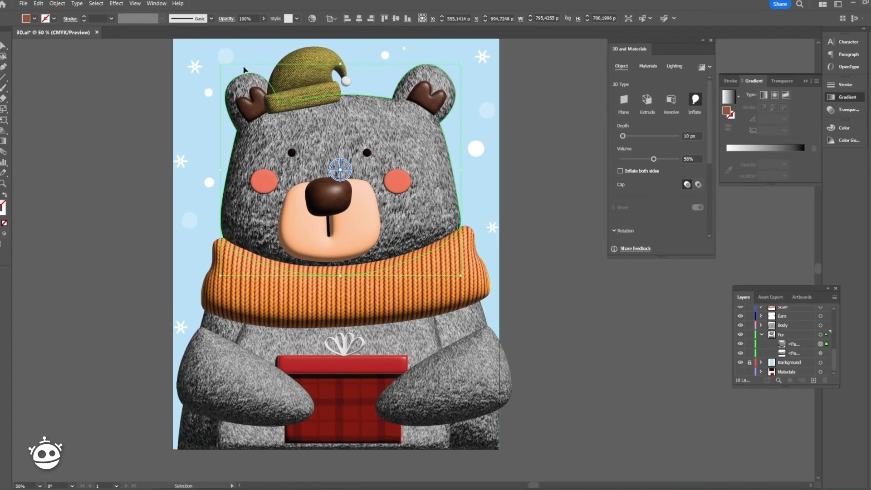
pyautogui.click(123, 4)
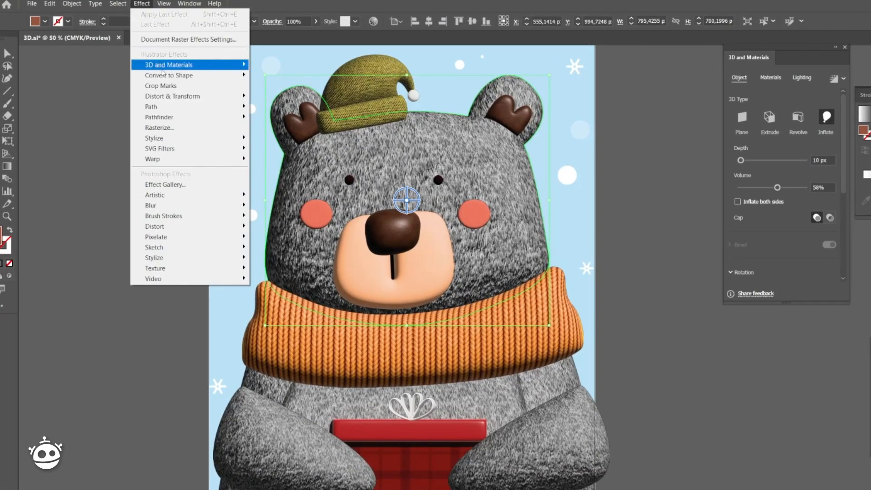
pyautogui.moveTo(190, 89)
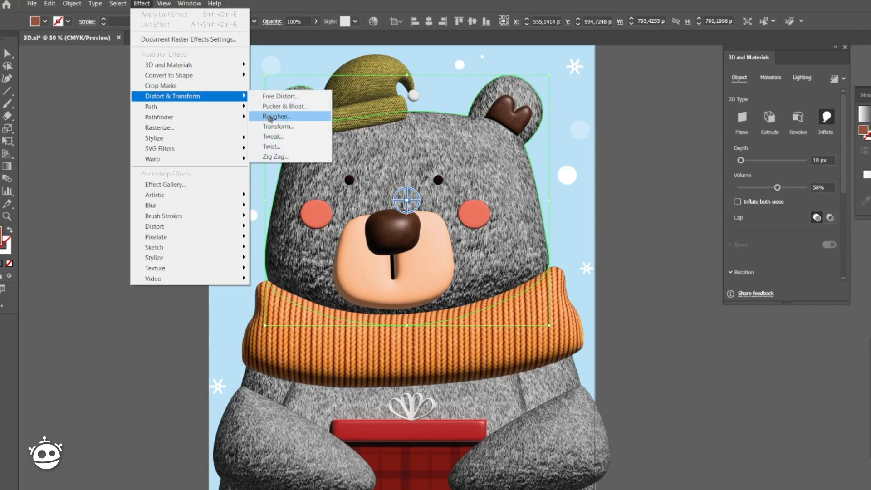
pyautogui.click(269, 117)
pyautogui.write('1')
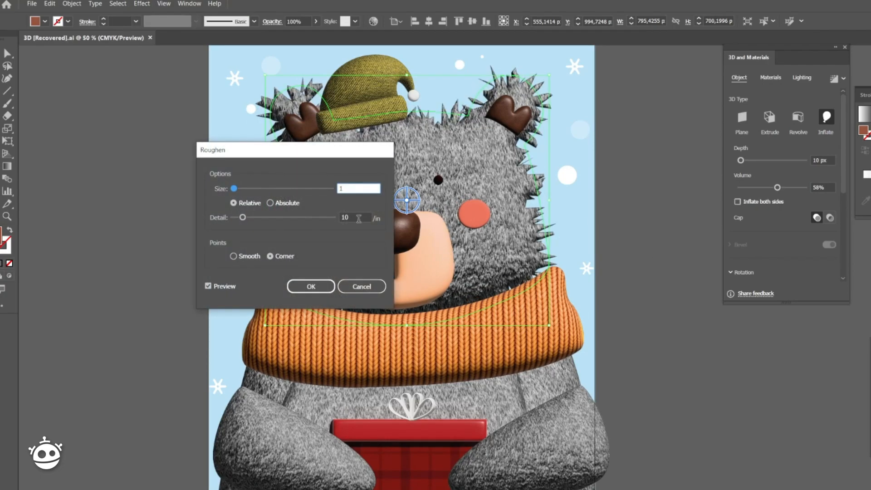
pyautogui.moveTo(358, 218); pyautogui.dragTo(339, 225)
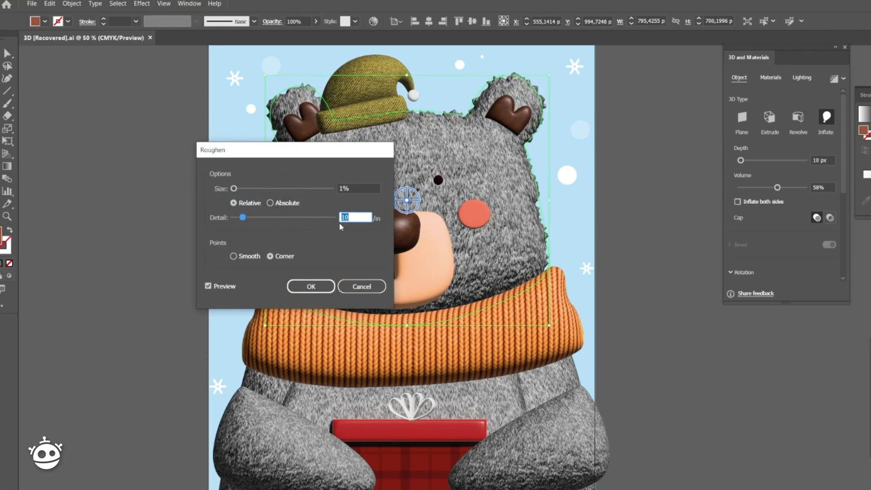
pyautogui.write('8')
pyautogui.click(233, 256)
pyautogui.click(310, 286)
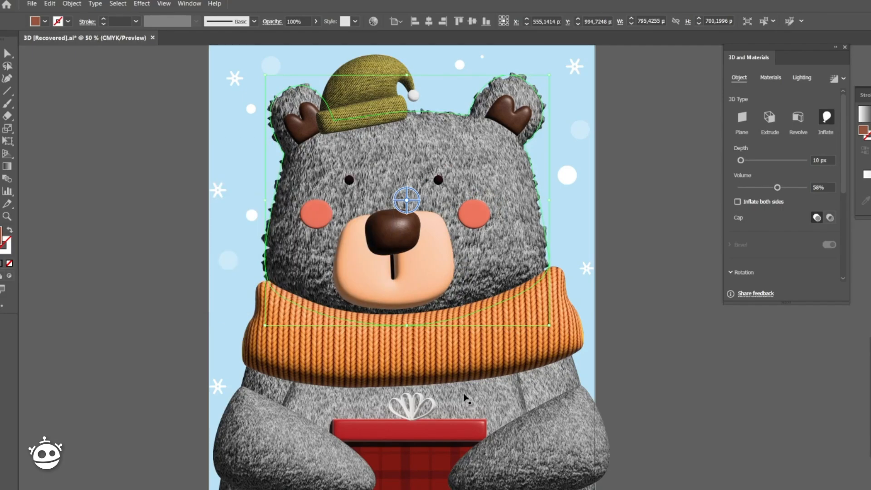
# - Roughen the lower body's fur edges behind the arms with 1% size and 8/in detail
pyautogui.click(461, 399)
pyautogui.click(141, 3)
pyautogui.moveTo(200, 101)
pyautogui.click(287, 116)
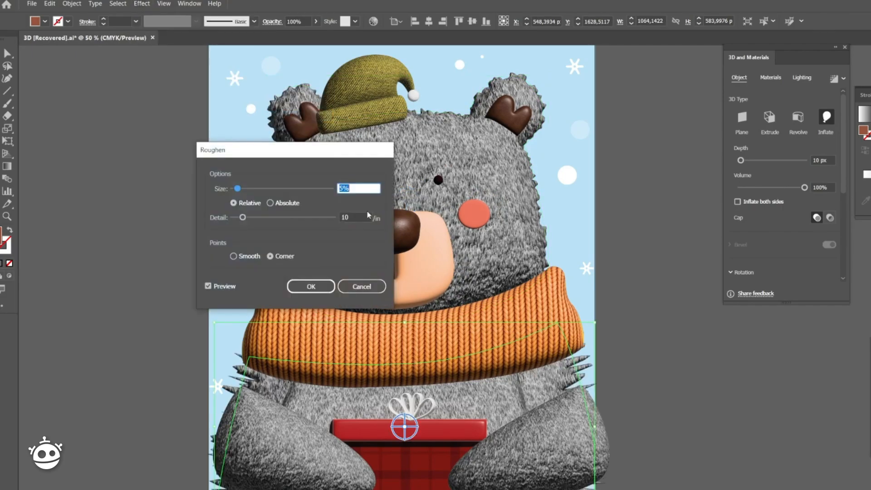
pyautogui.press('Tab')
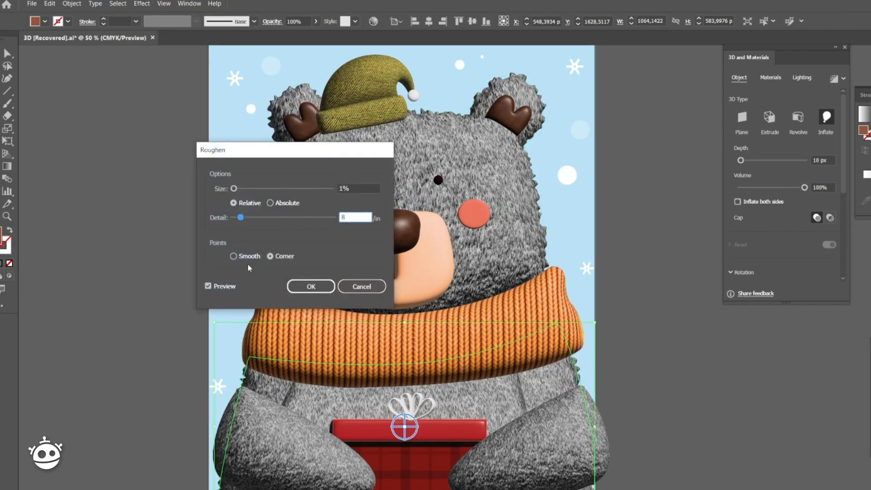
pyautogui.click(311, 286)
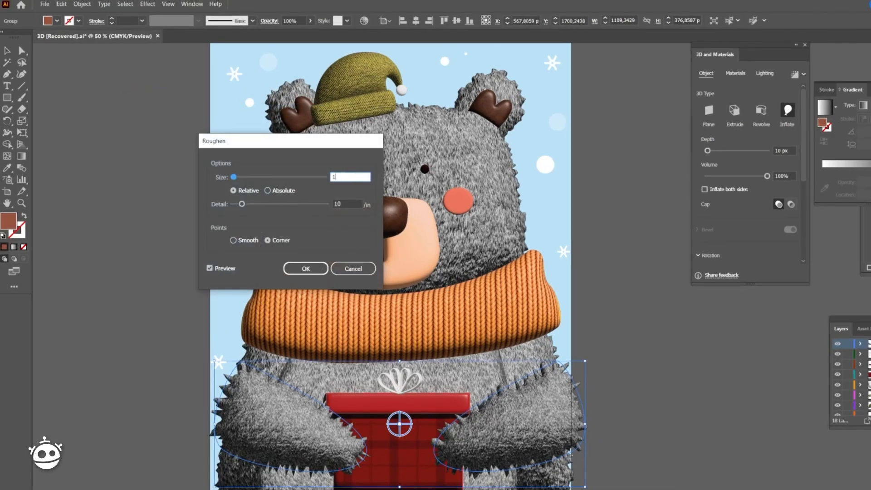
# - Roughen both paws with 1% size and 8/in detail
pyautogui.press('Tab')
pyautogui.write('8')
pyautogui.press('Tab')
pyautogui.click(301, 269)
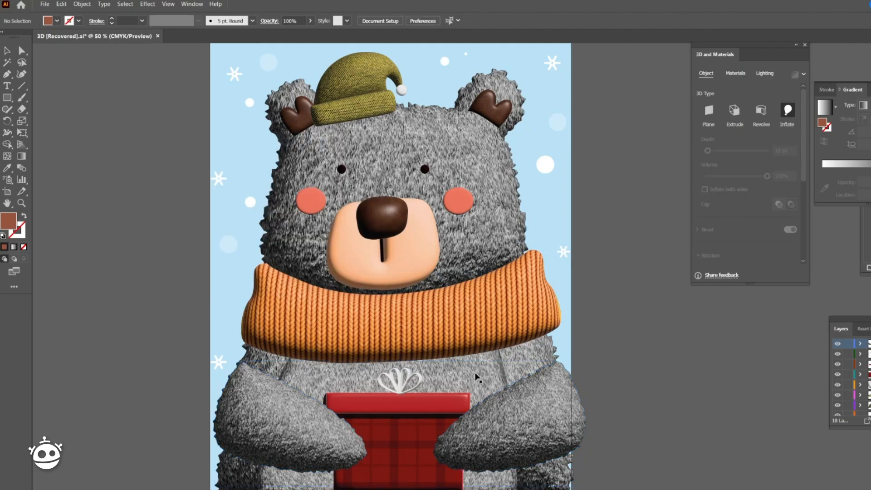
# - Apply a Roughen effect to the bear's belly with 2% size and 8/in detail
pyautogui.click(476, 378)
pyautogui.click(148, 4)
pyautogui.moveTo(190, 89)
pyautogui.click(270, 112)
pyautogui.write('2')
pyautogui.press('Tab')
pyautogui.write('8')
pyautogui.press('Tab')
pyautogui.click(314, 273)
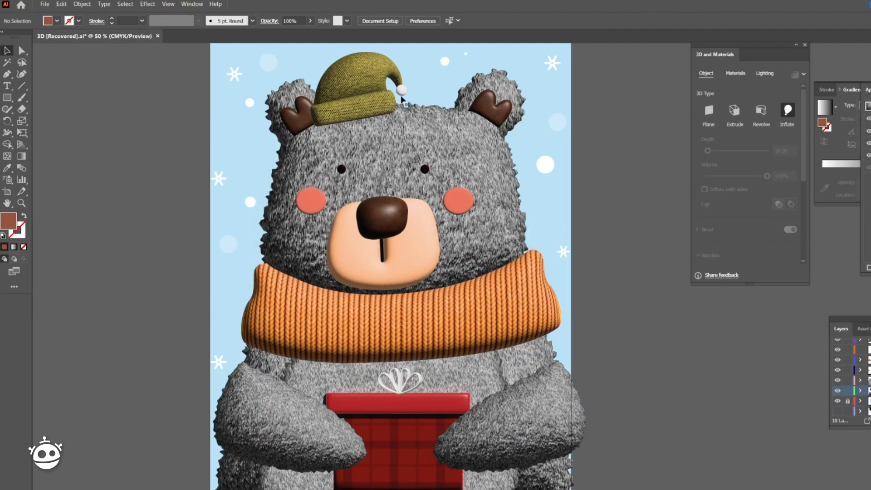
# - Roughen the white ball at the hat's tip with 5% size and 10/in detail
pyautogui.click(401, 97)
pyautogui.click(148, 4)
pyautogui.click(182, 21)
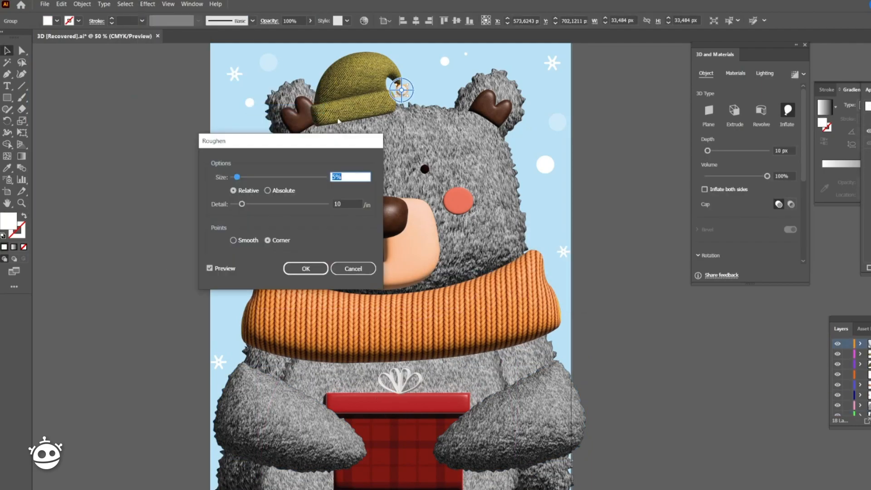
pyautogui.click(305, 268)
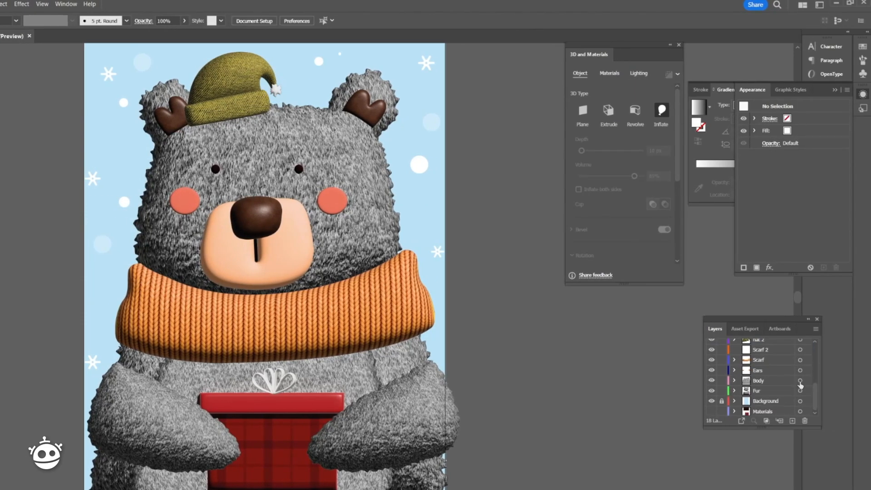
# - Turn the front path in the Body layer into a flat Plane with the Default material
pyautogui.click(800, 381)
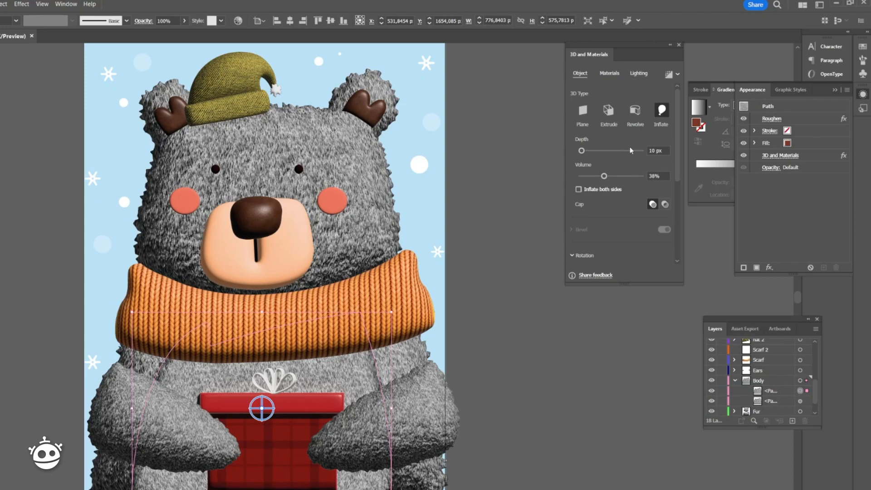
pyautogui.click(580, 110)
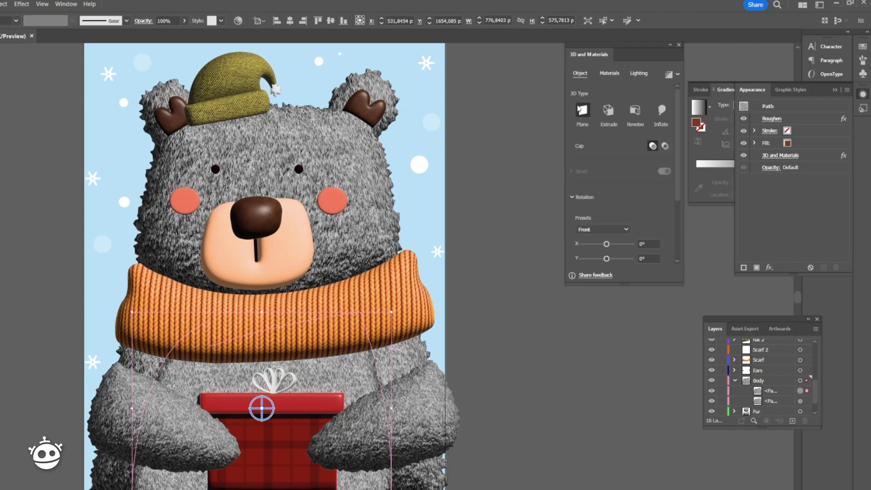
pyautogui.click(610, 73)
pyautogui.click(591, 152)
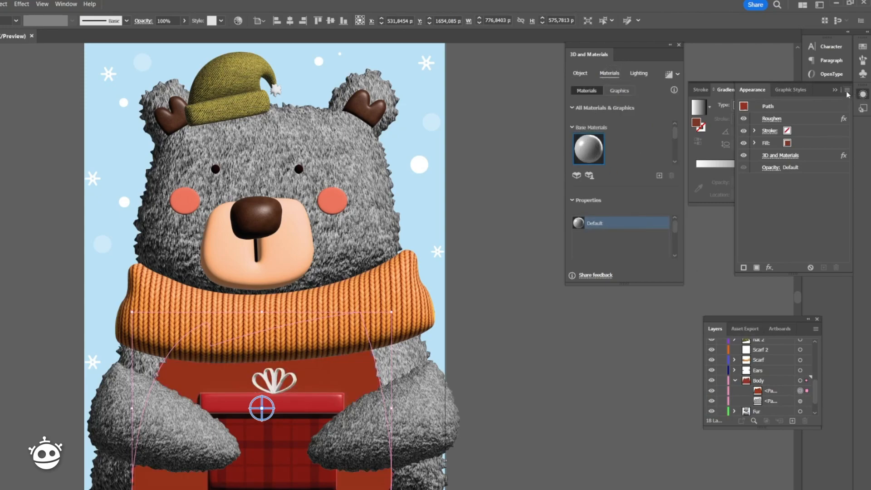
# - Recolour the flat belly shape with the muzzle's peach colour and blend it over the grey fur with a different blending mode
pyautogui.click(861, 95)
pyautogui.click(830, 121)
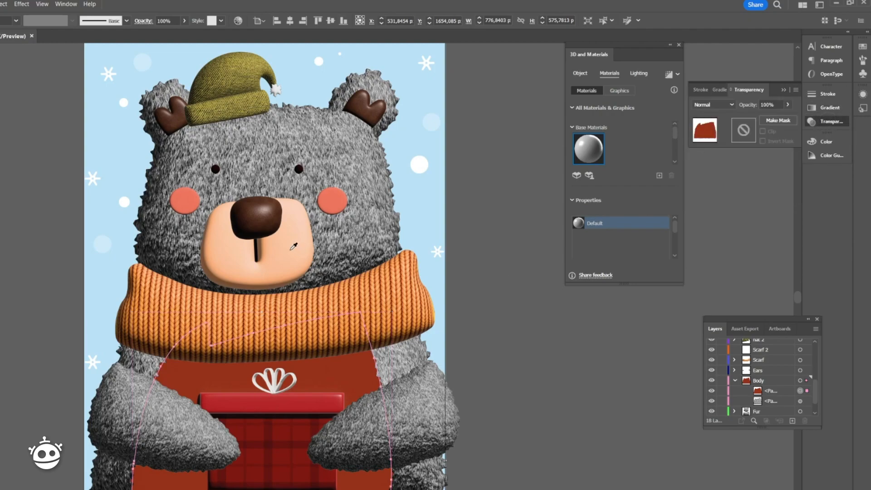
pyautogui.click(720, 106)
pyautogui.click(714, 209)
# - Tint the lower body's fur brown by setting its flat copy in the Fur layer to Color blending
pyautogui.click(409, 353)
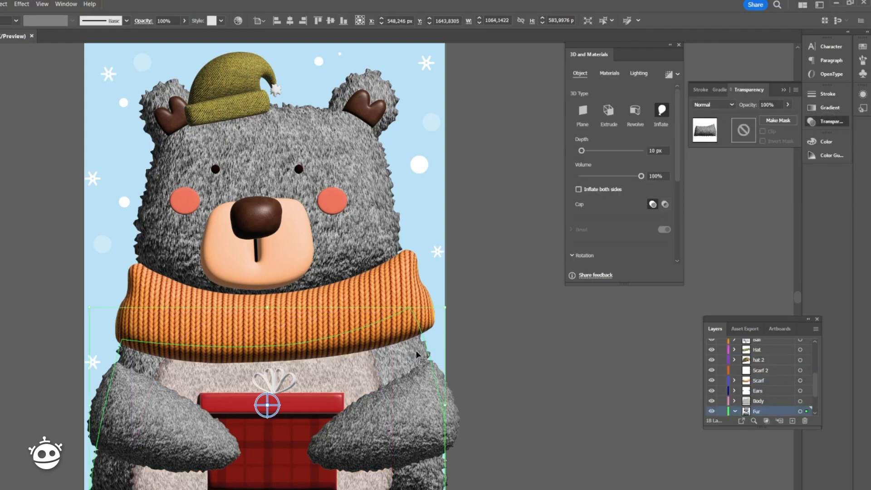
pyautogui.click(734, 411)
pyautogui.click(771, 390)
pyautogui.click(720, 105)
pyautogui.click(713, 278)
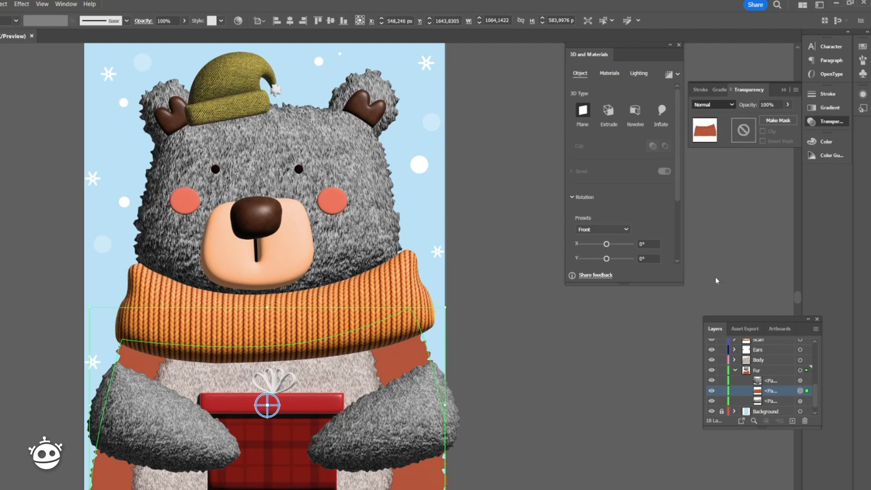
# - Tint both paws brown by blending their flat brown copy over the fur in Color mode
pyautogui.click(432, 414)
pyautogui.click(712, 105)
pyautogui.click(708, 278)
pyautogui.click(584, 357)
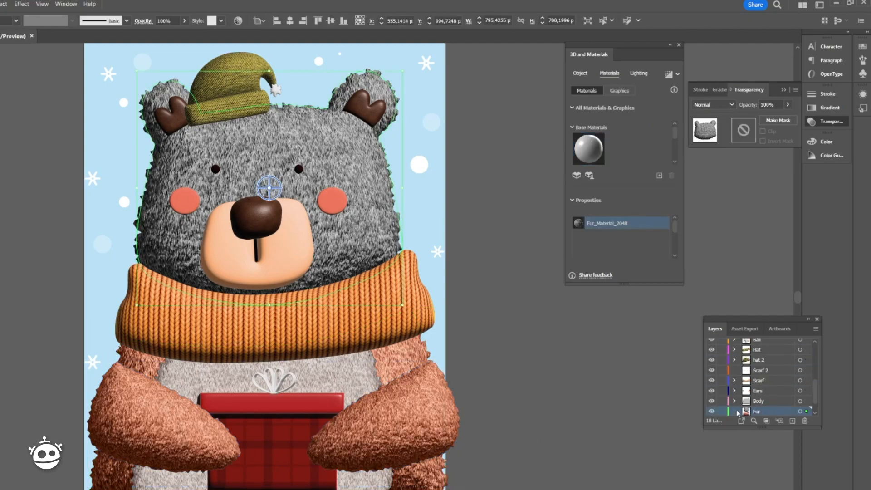
# - Set the head's flat brown copy to Color blending and change the belly tint's blending mode
pyautogui.click(735, 412)
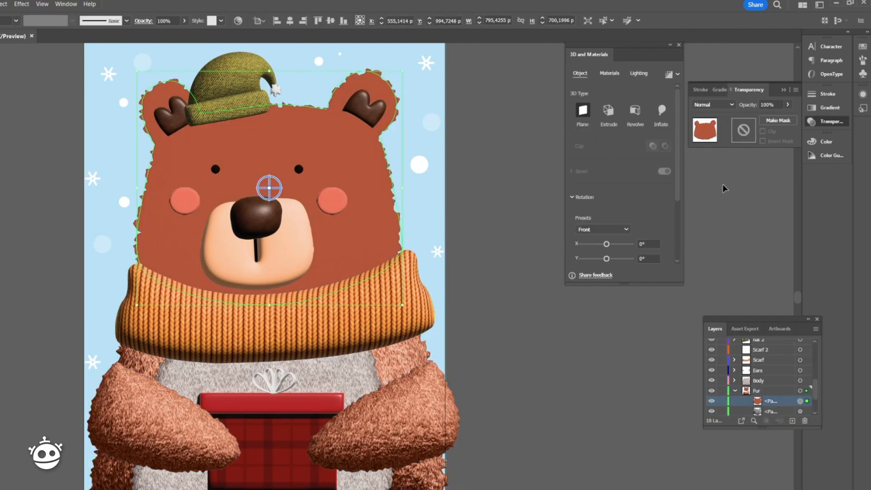
pyautogui.click(712, 105)
pyautogui.click(715, 209)
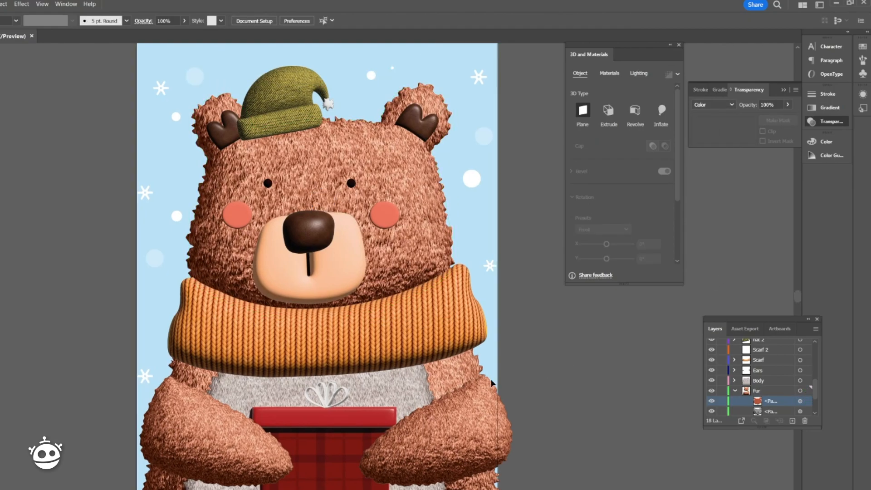
pyautogui.click(712, 105)
pyautogui.click(723, 218)
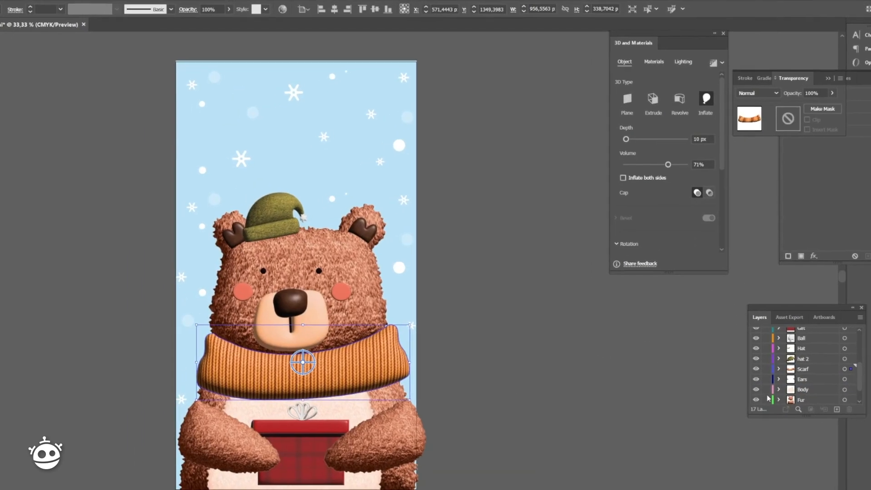
# - Show the hidden shadow shapes in the Scarf and hat 2 layers and collapse both layers
pyautogui.click(759, 378)
pyautogui.click(782, 368)
pyautogui.click(649, 391)
pyautogui.click(783, 389)
pyautogui.scroll(-1, 785, 388)
pyautogui.click(758, 369)
pyautogui.click(782, 357)
pyautogui.click(789, 367)
pyautogui.click(782, 359)
pyautogui.click(782, 358)
pyautogui.scroll(1, 807, 365)
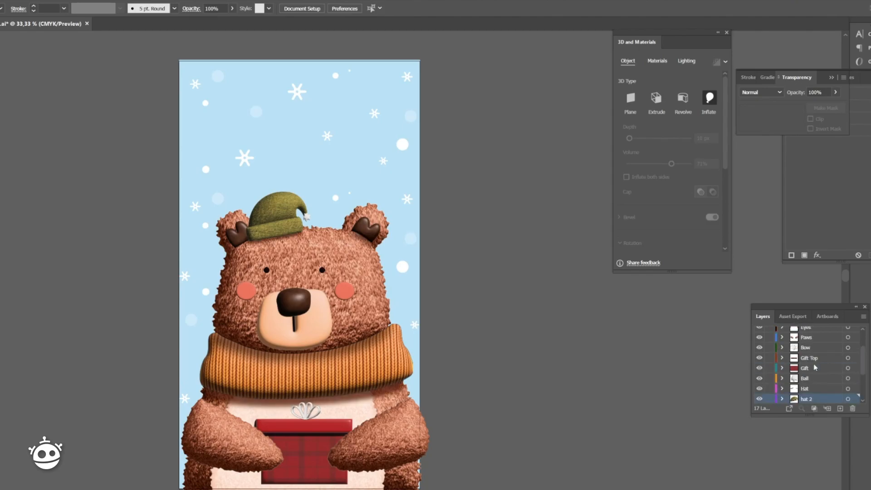
# - Show the hidden shadow shapes in the Paws and Gift layers
pyautogui.click(809, 337)
pyautogui.click(782, 338)
pyautogui.click(758, 367)
pyautogui.click(782, 337)
pyautogui.click(782, 368)
pyautogui.scroll(-1, 782, 368)
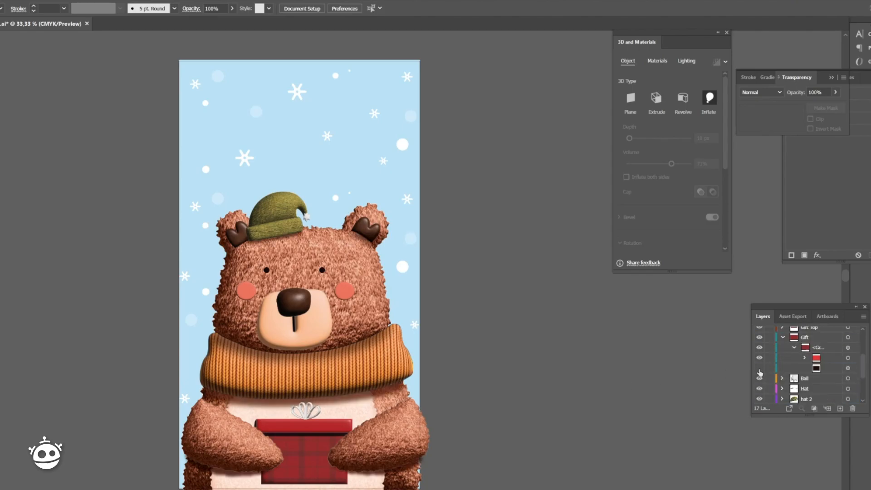
pyautogui.click(758, 368)
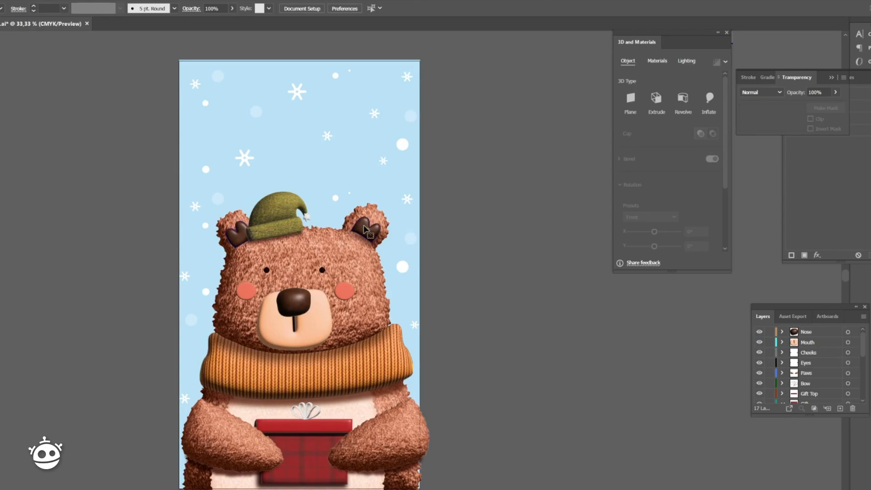
# - Set the inner ears' lighting to 56% intensity, 31° height and 29% softness
pyautogui.click(366, 229)
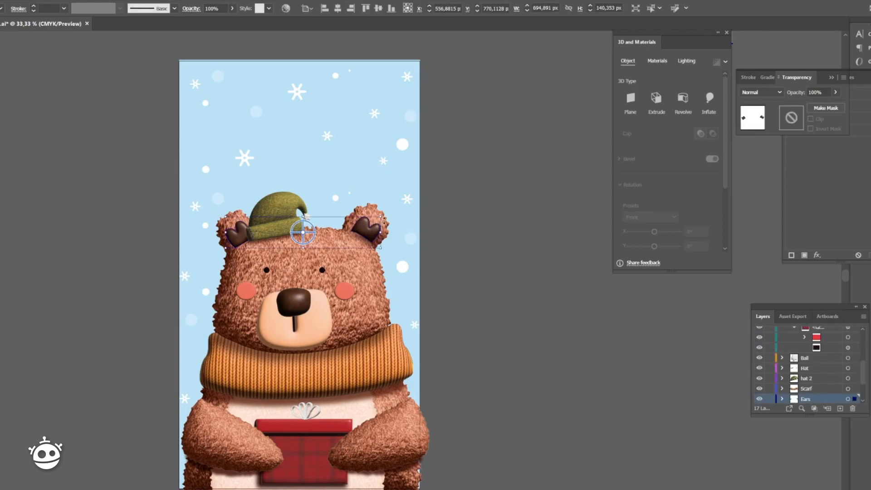
pyautogui.click(687, 61)
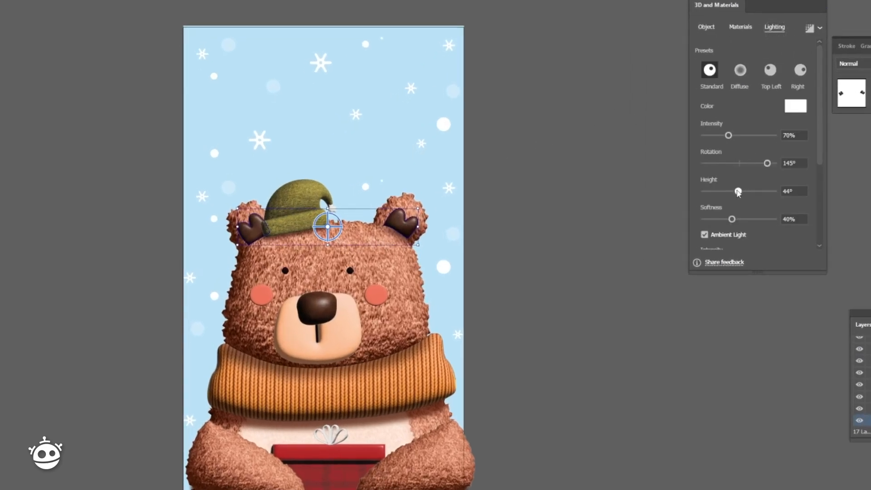
pyautogui.moveTo(739, 191); pyautogui.dragTo(728, 191)
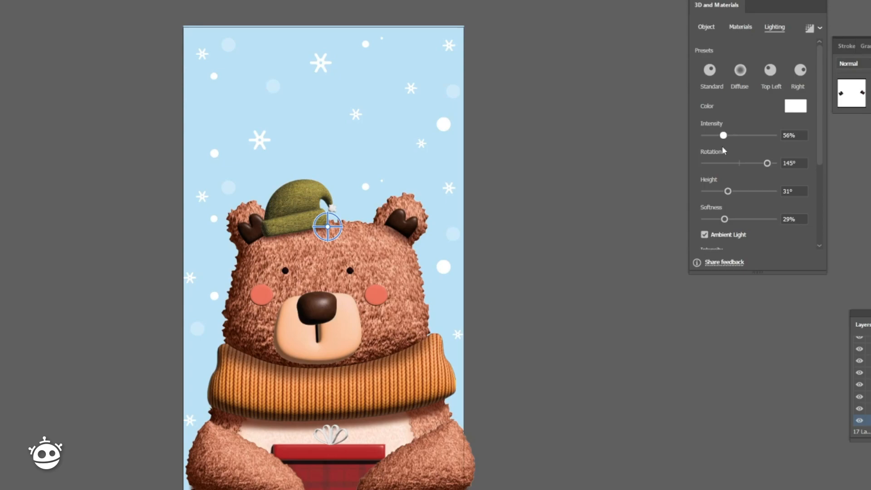
# - Set the nose's light rotation to 180° and lower its light height
pyautogui.click(321, 316)
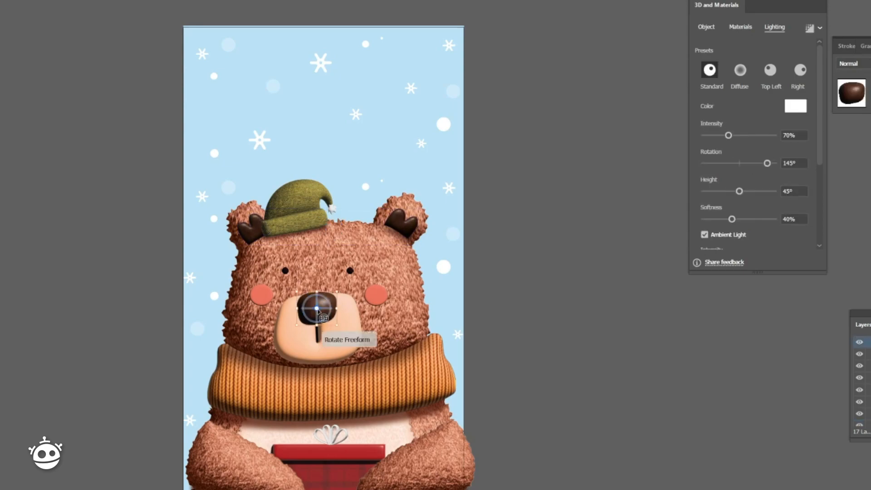
pyautogui.moveTo(767, 163); pyautogui.dragTo(776, 181)
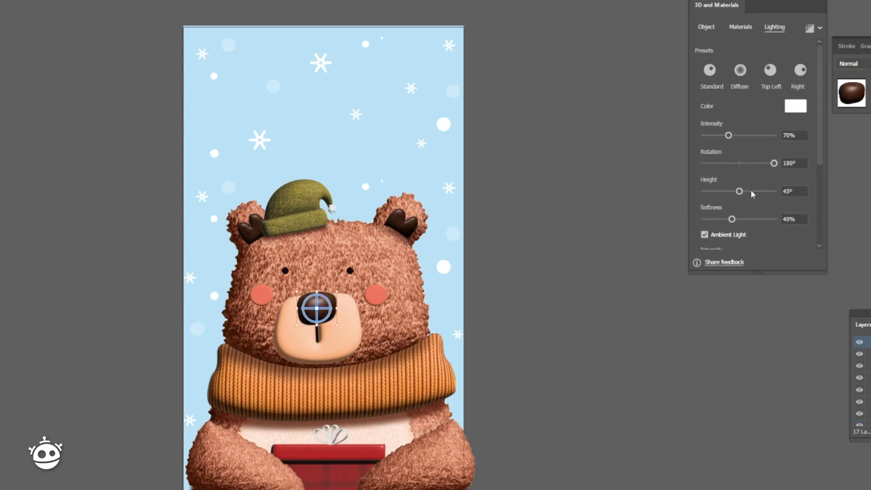
pyautogui.click(632, 243)
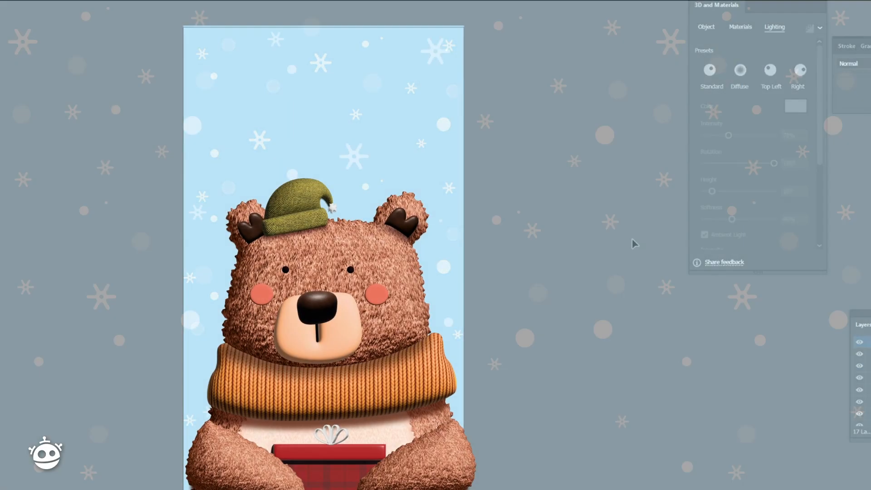